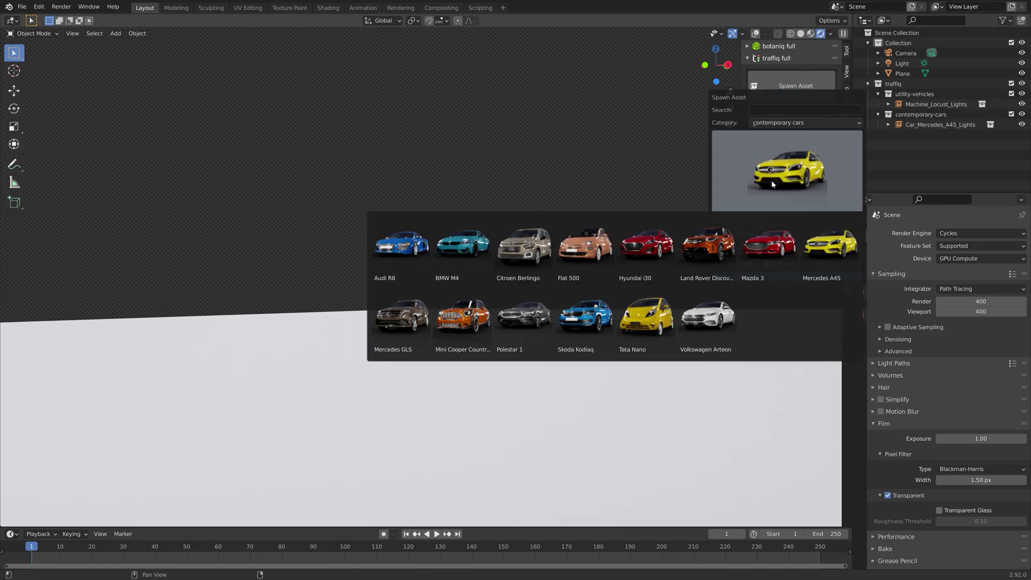
Spawn the BMW M4 from the contemporary cars category and look it over in the rendered viewport
{"action": "left_click", "coordinate": [771, 276]}
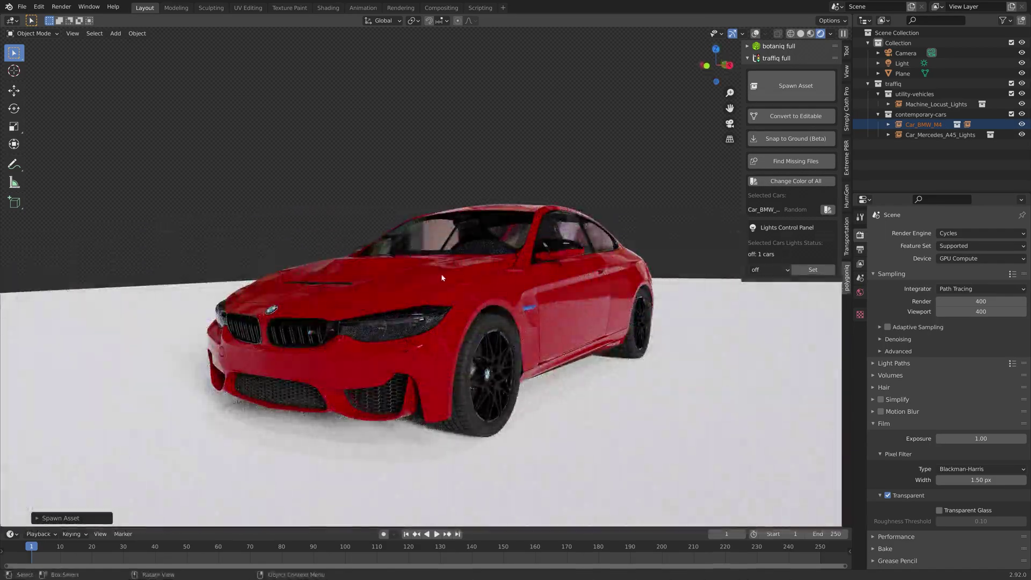
{"action": "middle_click_drag", "start_coordinate": [446, 275], "coordinate": [464, 289]}
{"action": "scroll", "coordinate": [473, 288], "scroll_direction": "down", "scroll_amount": 3}
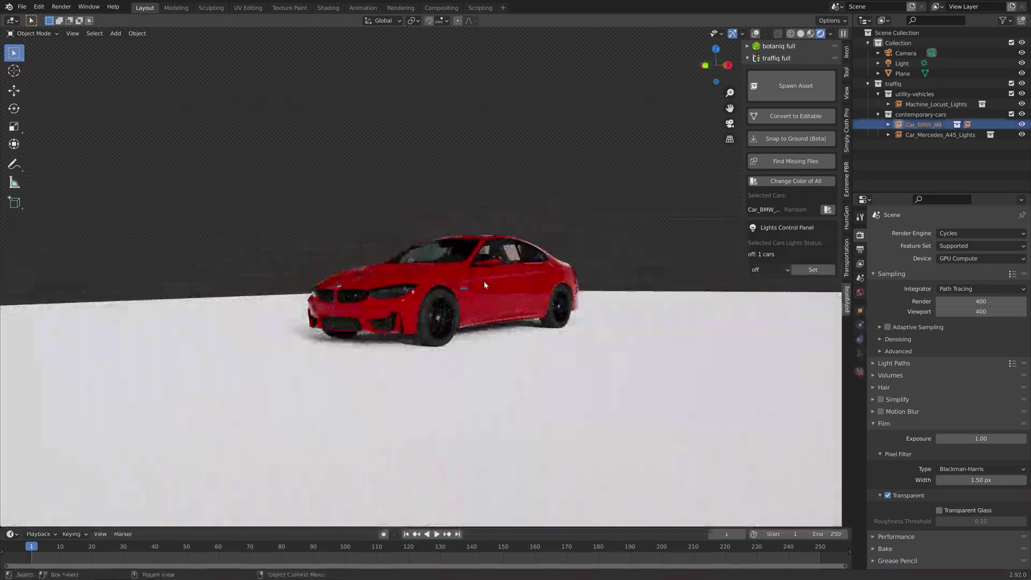
Delete the BMW M4 and spawn the Tata Nano from contemporary cars with random color off and a custom color
{"action": "key", "text": "Delete"}
{"action": "left_click", "coordinate": [786, 91]}
{"action": "left_click", "coordinate": [787, 166]}
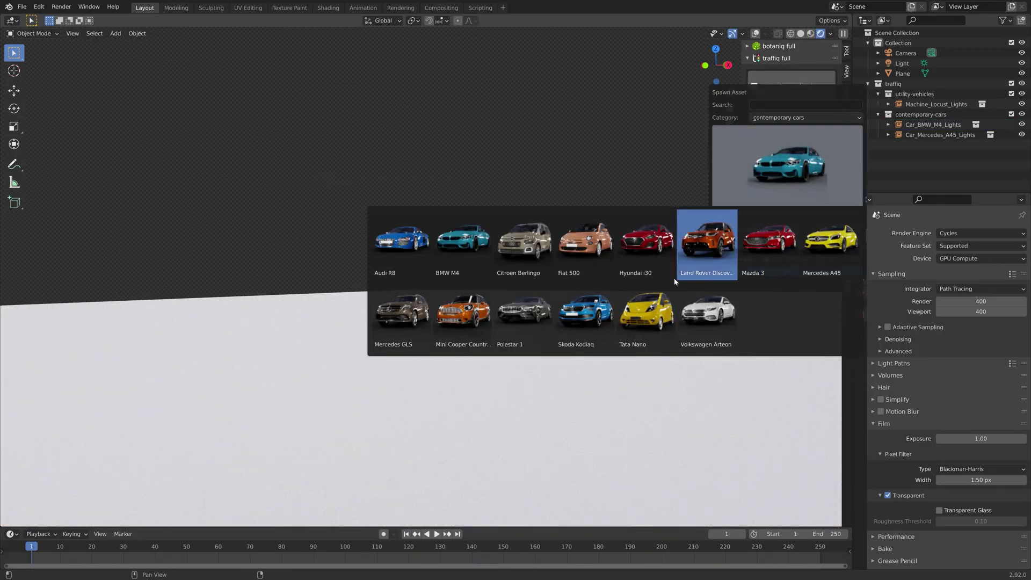
{"action": "left_click", "coordinate": [582, 302]}
{"action": "left_click", "coordinate": [718, 228]}
{"action": "left_click", "coordinate": [824, 243]}
{"action": "left_click_drag", "start_coordinate": [827, 228], "coordinate": [859, 227]}
{"action": "left_click", "coordinate": [750, 272]}
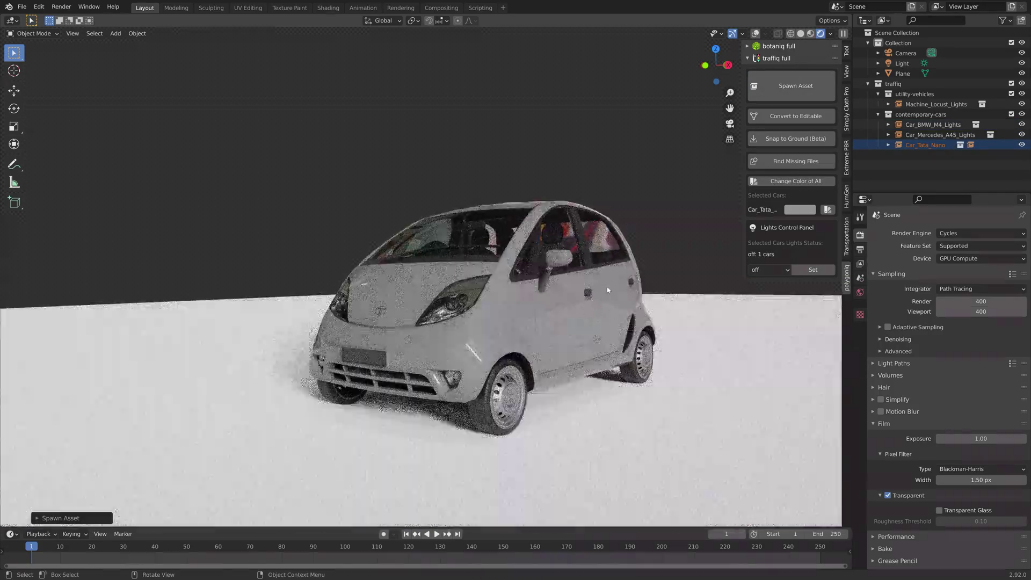
{"action": "middle_click_drag", "start_coordinate": [608, 290], "coordinate": [614, 304]}
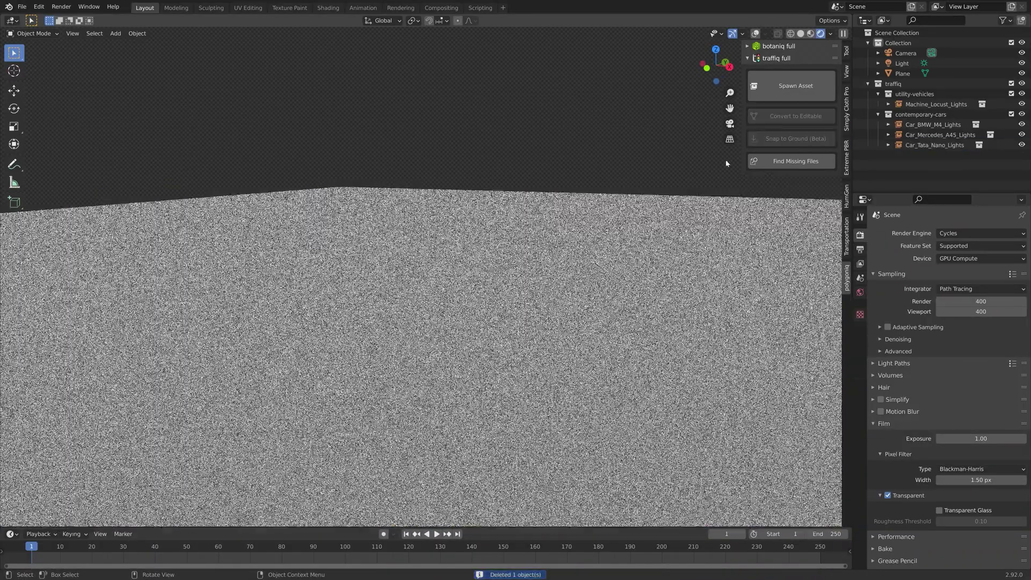
Clear the Tata Nano and browse the bicycle models in the traffiq asset library
{"action": "left_click", "coordinate": [796, 86]}
{"action": "left_click", "coordinate": [827, 124]}
{"action": "left_click", "coordinate": [796, 147]}
{"action": "left_click", "coordinate": [795, 147]}
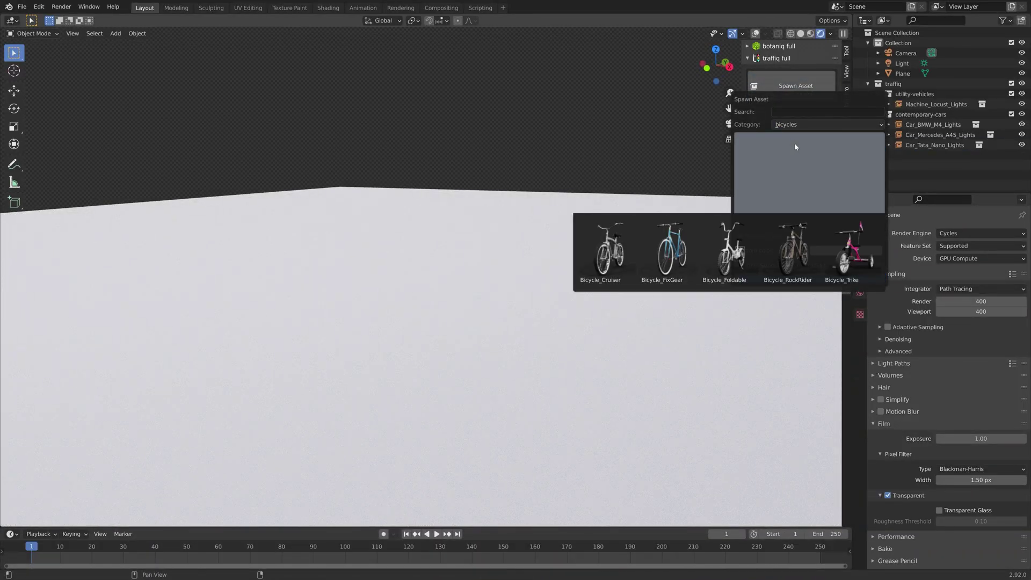
Spawn the Mercedes 540k from the classic cars category and view the whole car
{"action": "left_click", "coordinate": [827, 124]}
{"action": "left_click", "coordinate": [796, 143]}
{"action": "left_click", "coordinate": [796, 161]}
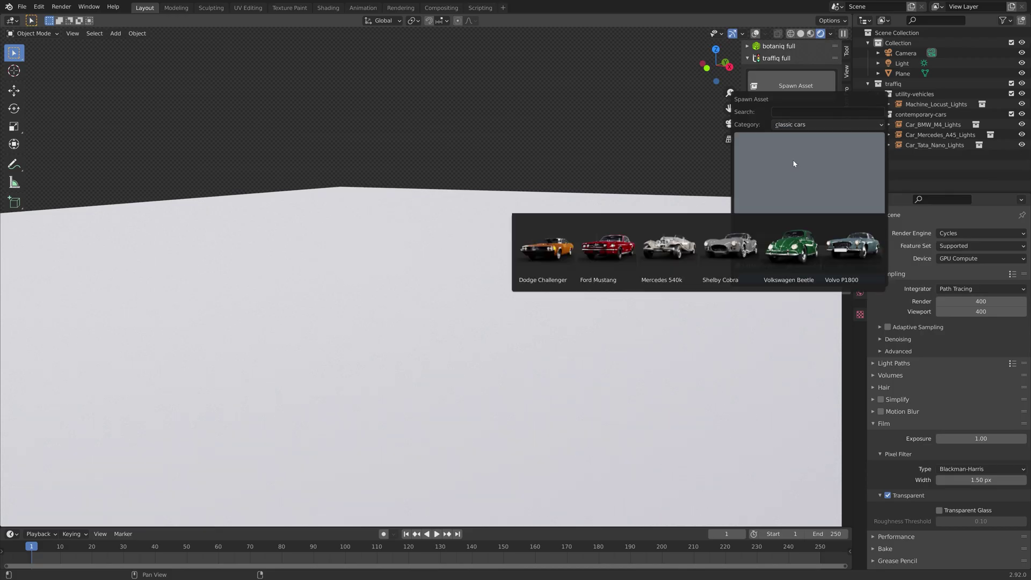
{"action": "left_click", "coordinate": [665, 244]}
{"action": "left_click", "coordinate": [802, 280]}
{"action": "scroll", "coordinate": [504, 299], "scroll_direction": "down", "scroll_amount": 4}
{"action": "middle_click_drag", "start_coordinate": [537, 303], "coordinate": [565, 327]}
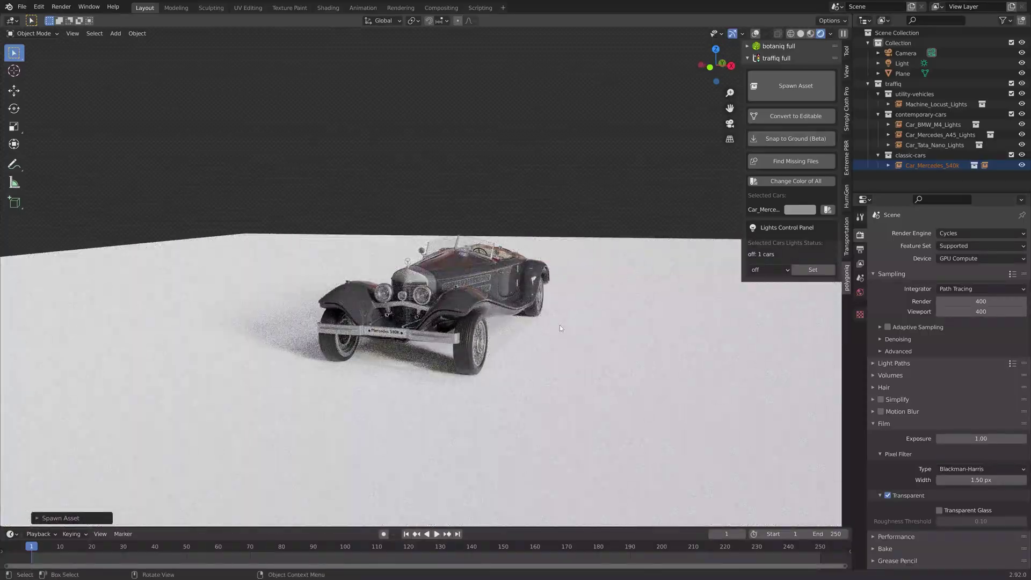
Delete the Mercedes 540k and bring up the motorcycles category for spawning
{"action": "left_click", "coordinate": [472, 269]}
{"action": "key", "text": "Delete"}
{"action": "left_click", "coordinate": [799, 86]}
{"action": "left_click", "coordinate": [783, 115]}
{"action": "left_click", "coordinate": [786, 159]}
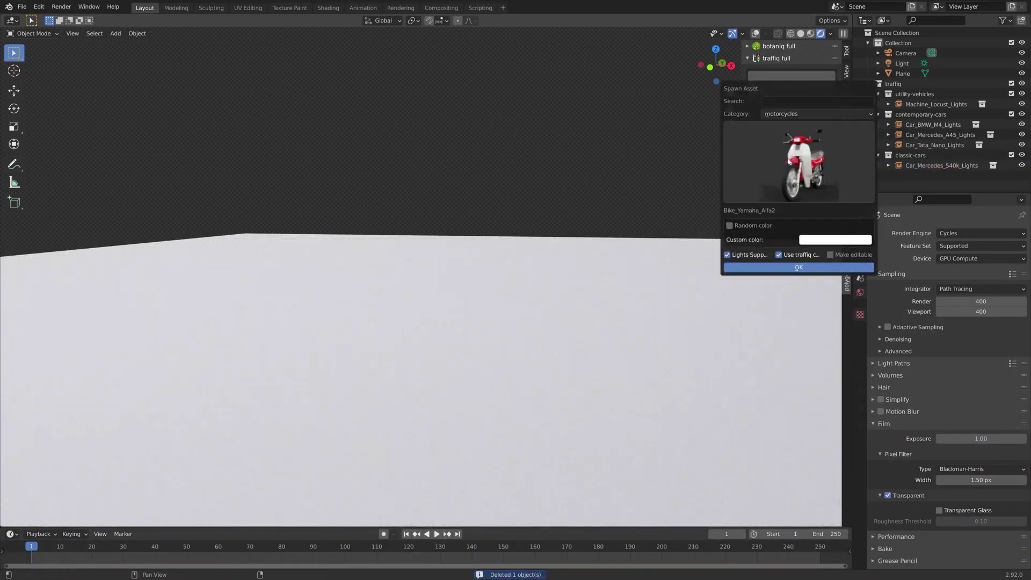
Spawn Tram_Skoda_T15 from the public transport category with a red custom color and view the full tram
{"action": "left_click", "coordinate": [787, 161]}
{"action": "left_click", "coordinate": [788, 162]}
{"action": "left_click", "coordinate": [780, 167]}
{"action": "left_click", "coordinate": [812, 253]}
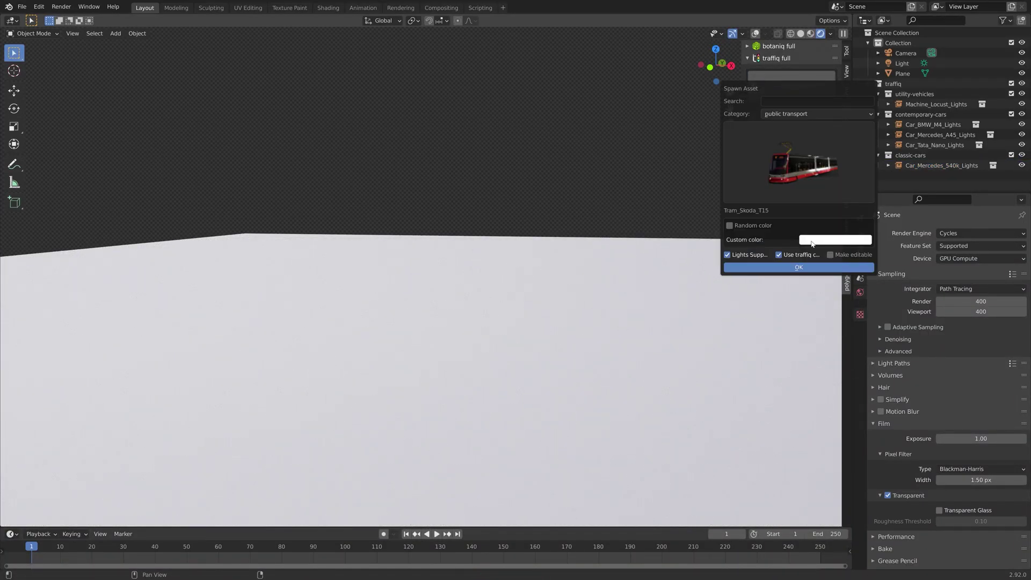
{"action": "left_click", "coordinate": [812, 242]}
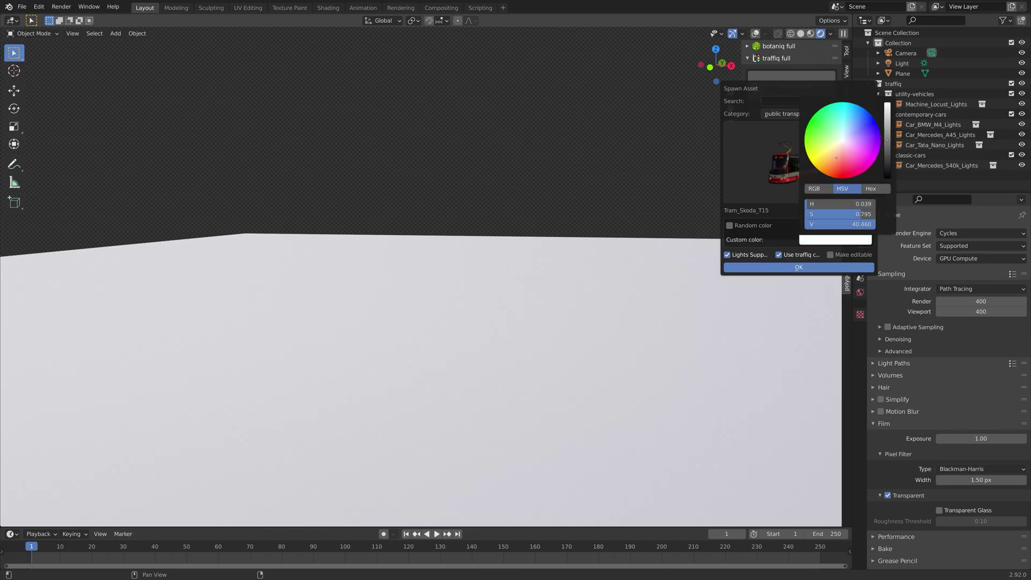
{"action": "left_click_drag", "start_coordinate": [818, 169], "coordinate": [844, 178]}
{"action": "left_click", "coordinate": [785, 268]}
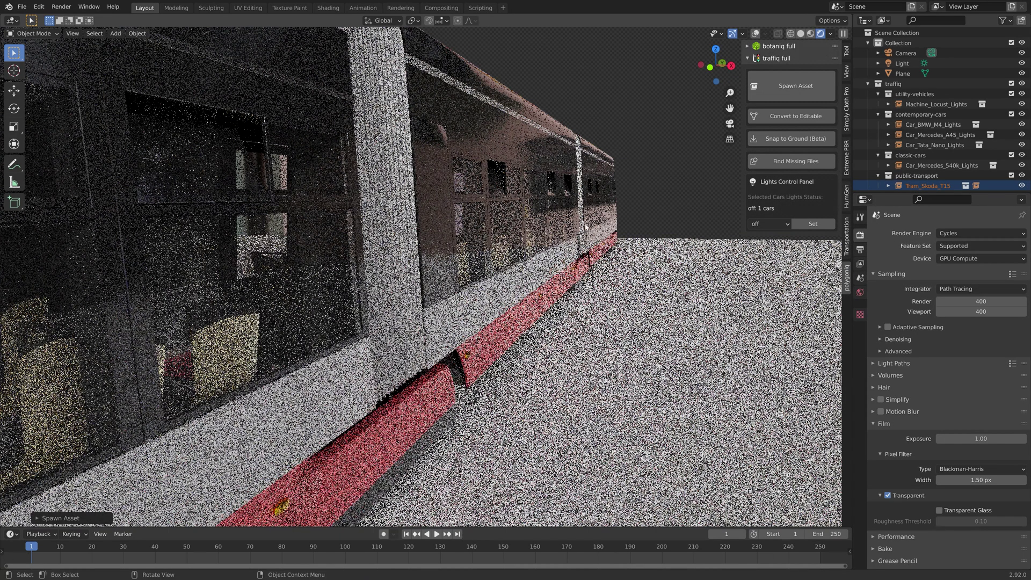
{"action": "scroll", "coordinate": [586, 224], "scroll_direction": "down", "scroll_amount": 4}
{"action": "scroll", "coordinate": [586, 224], "scroll_direction": "down", "scroll_amount": 3}
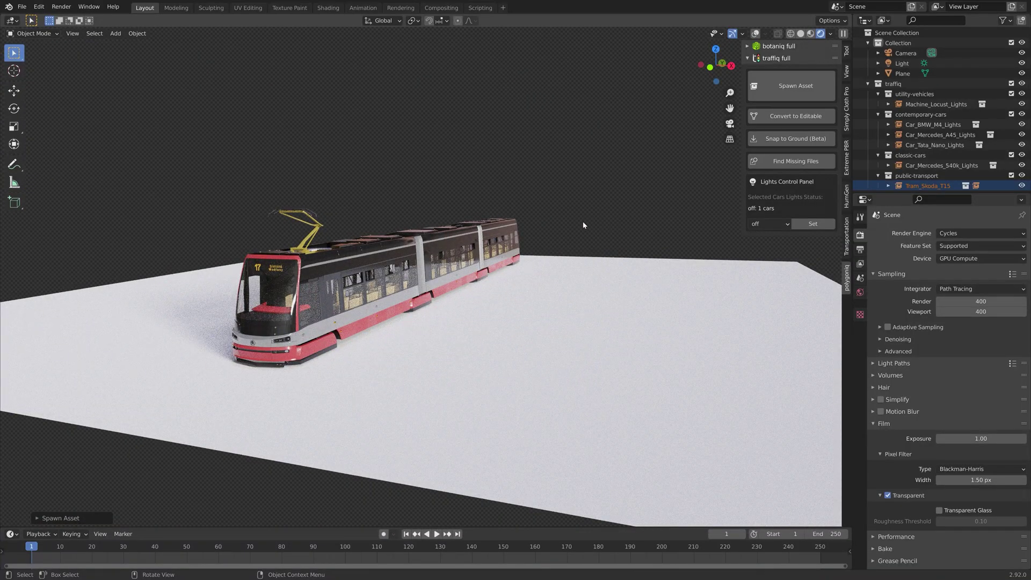
Remove the tram and spawn StreetElement_TrafficLight-LA_3+3_570cm from the street elements category with random color enabled
{"action": "key", "text": "ctrl+z"}
{"action": "left_click", "coordinate": [795, 86]}
{"action": "left_click", "coordinate": [803, 119]}
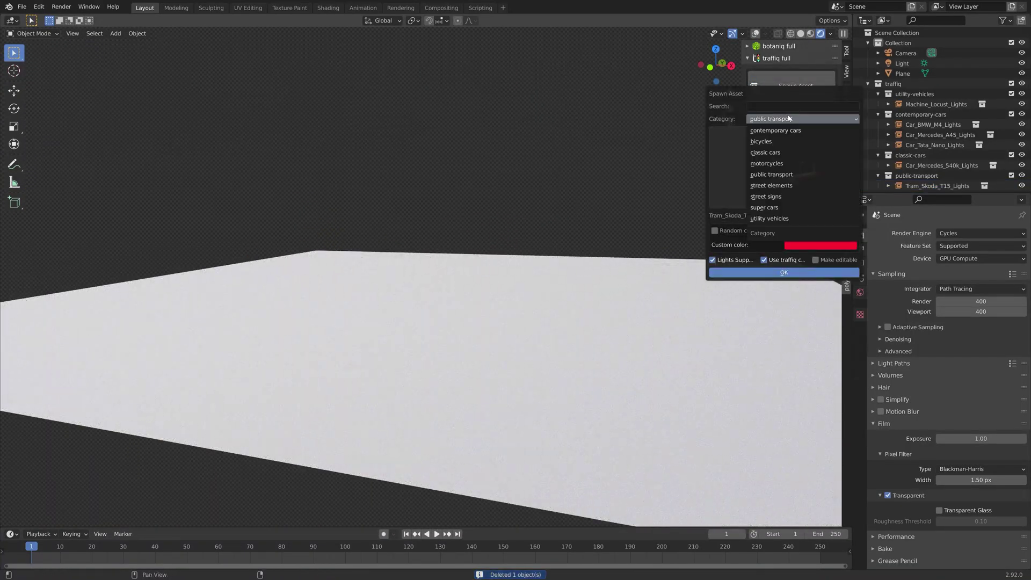
{"action": "left_click", "coordinate": [783, 185]}
{"action": "left_click", "coordinate": [784, 180]}
{"action": "left_click", "coordinate": [765, 318]}
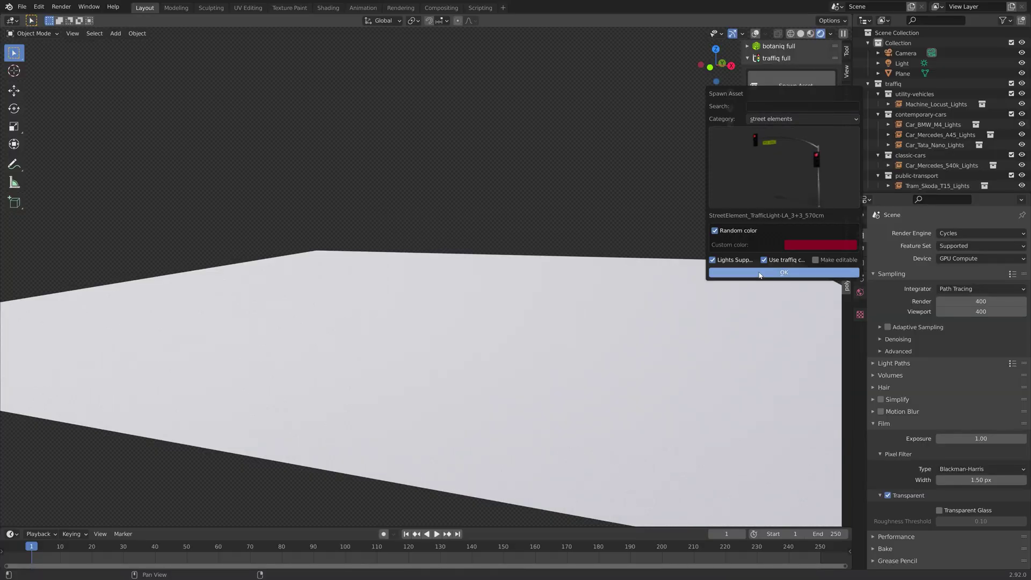
{"action": "left_click", "coordinate": [759, 273]}
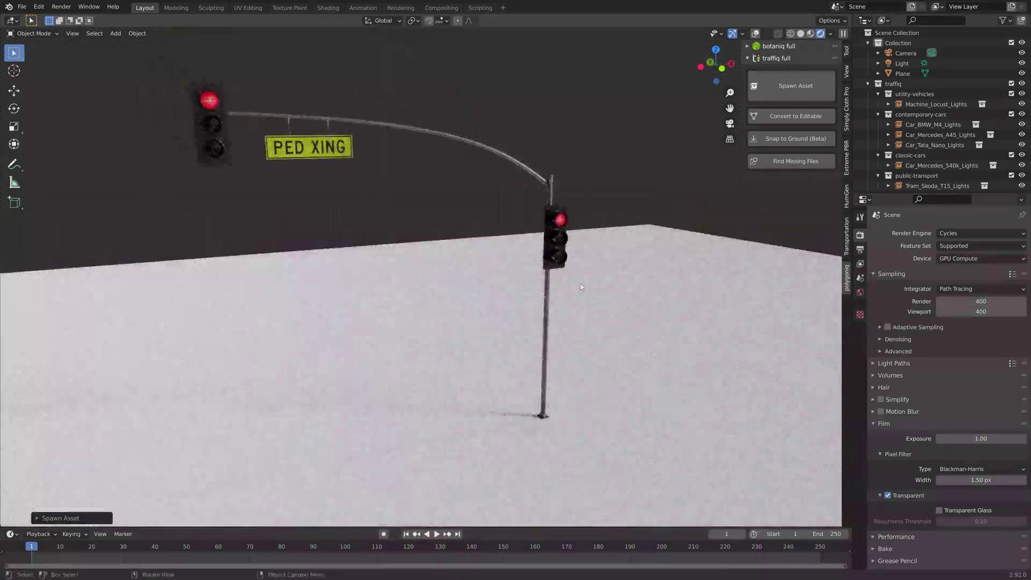
Place the 3D cursor behind the traffic light and spawn the blue right-turn sign from the street signs category
{"action": "left_click", "coordinate": [792, 86]}
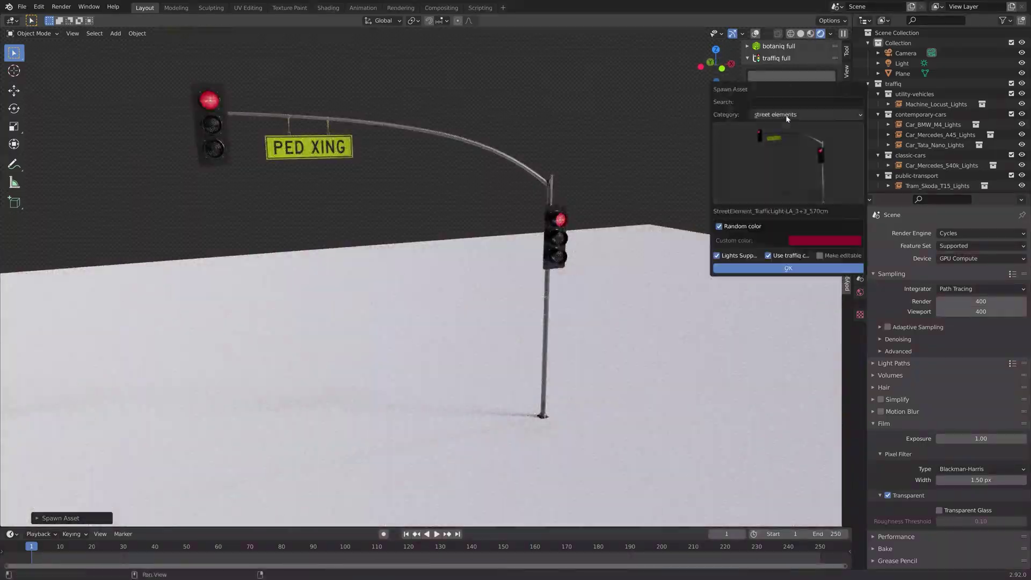
{"action": "left_click", "coordinate": [786, 175]}
{"action": "left_click", "coordinate": [649, 322]}
{"action": "left_click", "coordinate": [788, 268]}
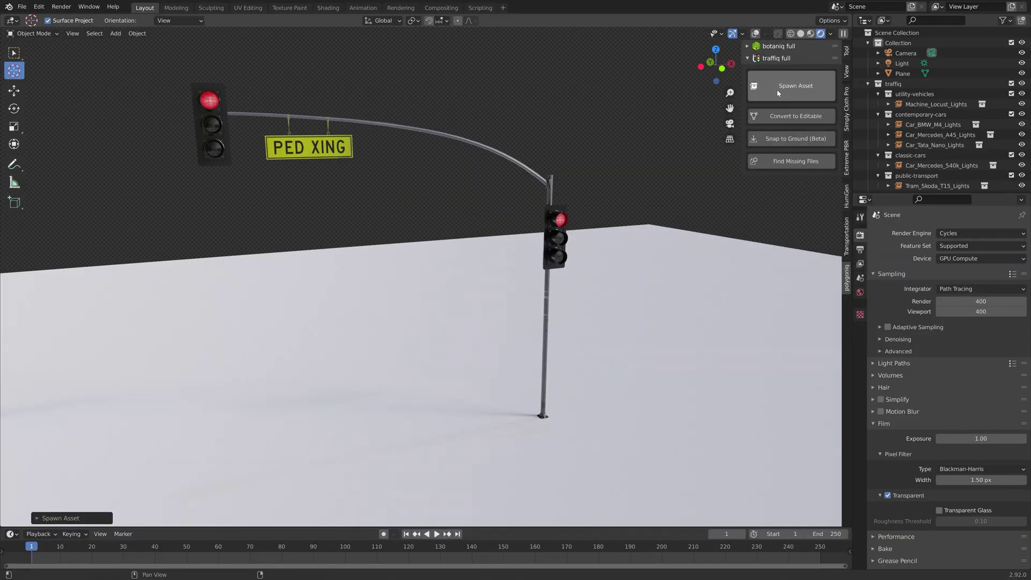
{"action": "left_click", "coordinate": [777, 94]}
{"action": "left_click", "coordinate": [778, 278]}
Spawn Car_Corvette_C7 from the super cars category with random color enabled
{"action": "left_click", "coordinate": [783, 81]}
{"action": "left_click", "coordinate": [777, 112]}
{"action": "left_click", "coordinate": [783, 200]}
{"action": "left_click", "coordinate": [784, 177]}
{"action": "left_click", "coordinate": [785, 239]}
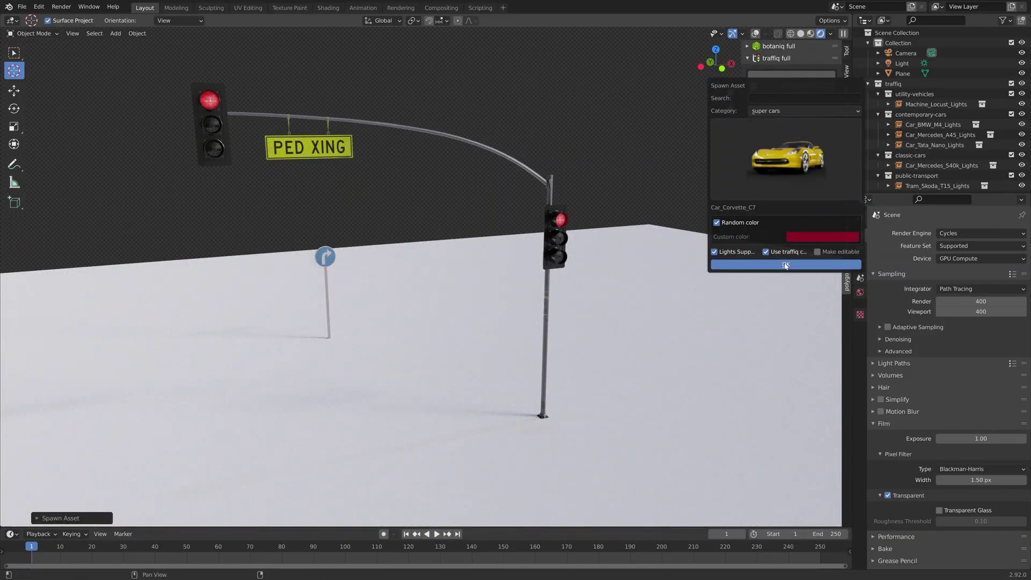
{"action": "left_click", "coordinate": [786, 265]}
{"action": "middle_click_drag", "start_coordinate": [585, 317], "coordinate": [461, 268]}
{"action": "scroll", "coordinate": [422, 238], "scroll_direction": "up", "scroll_amount": 4}
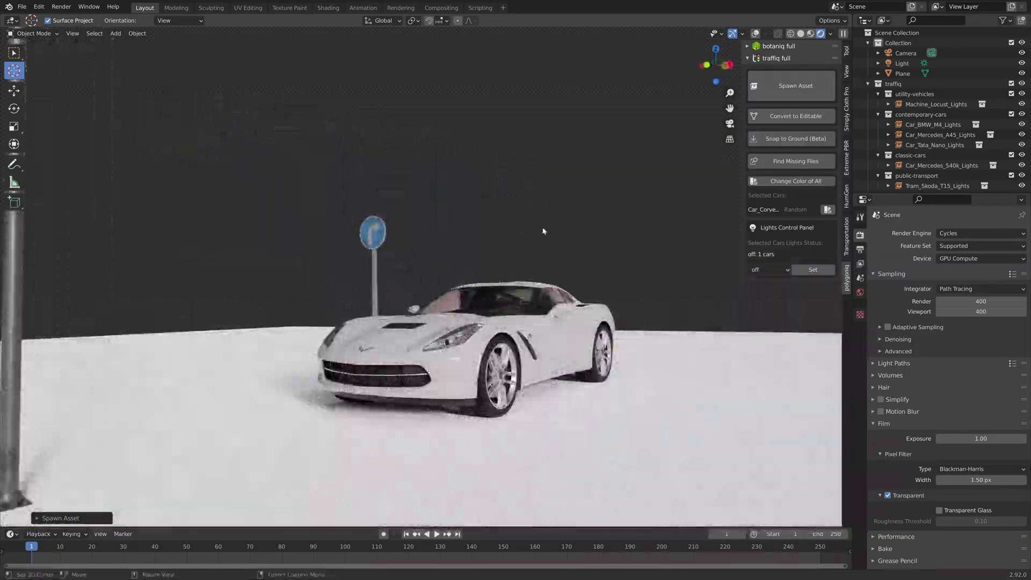
Spawn the Locust loader from the utility vehicles category beside the Corvette and inspect its details up close
{"action": "scroll", "coordinate": [543, 232], "scroll_direction": "down", "scroll_amount": 5}
{"action": "middle_click_drag", "start_coordinate": [544, 231], "coordinate": [585, 284]}
{"action": "left_click", "coordinate": [786, 90]}
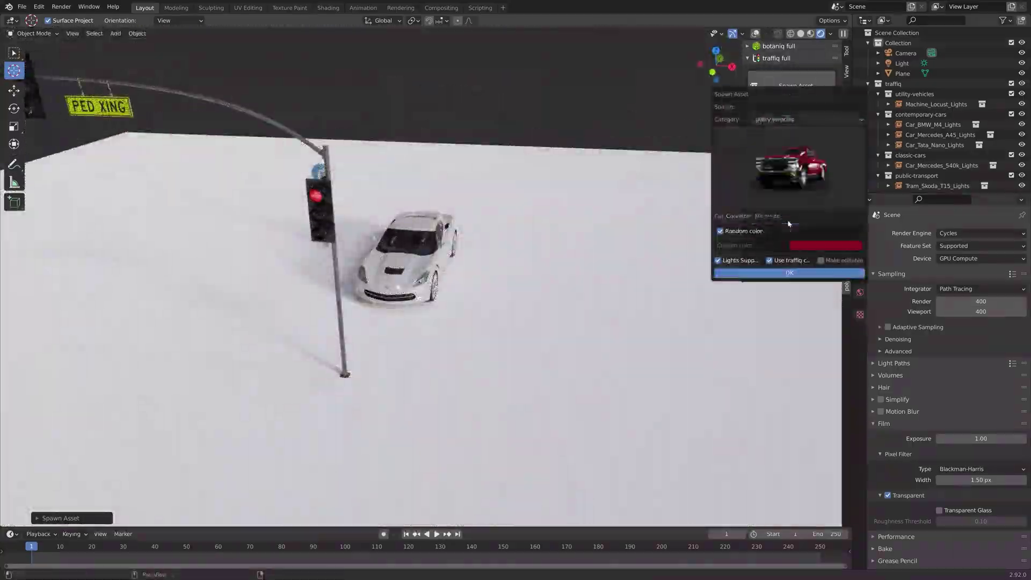
{"action": "left_click", "coordinate": [789, 177]}
{"action": "left_click", "coordinate": [830, 245]}
{"action": "left_click", "coordinate": [785, 272]}
{"action": "middle_click_drag", "start_coordinate": [650, 262], "coordinate": [584, 253]}
{"action": "scroll", "coordinate": [584, 254], "scroll_direction": "up", "scroll_amount": 3}
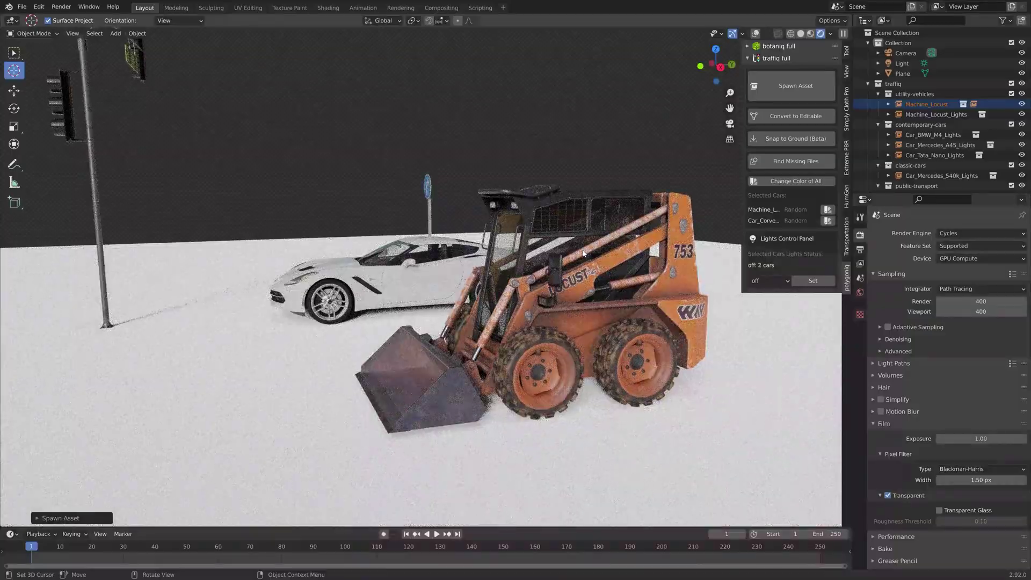
{"action": "scroll", "coordinate": [583, 254], "scroll_direction": "up", "scroll_amount": 6}
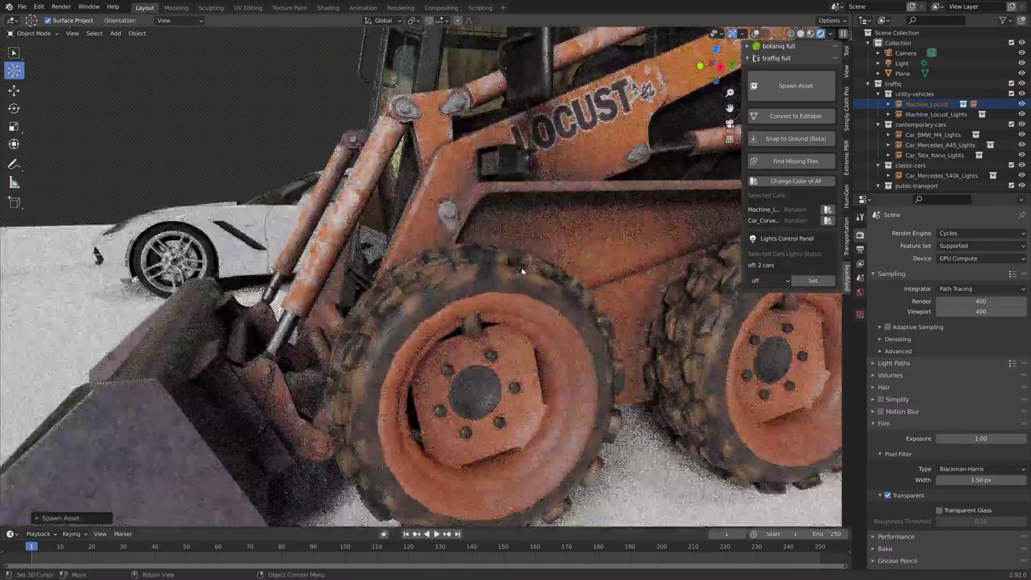
{"action": "middle_click", "coordinate": [667, 155]}
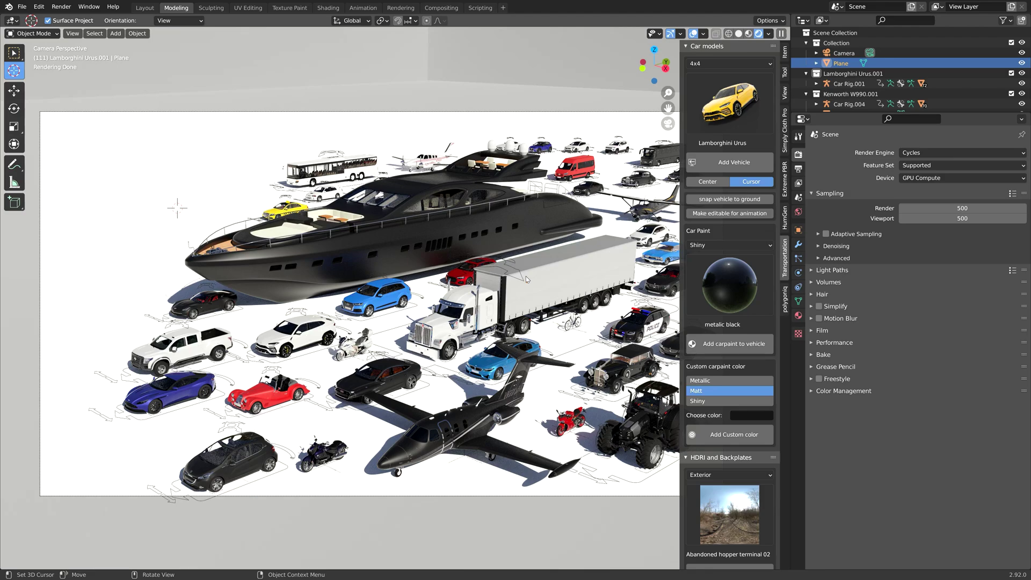
Browse the 4x4 models of the Transportation add-on and choose Generic Bicycle from the Bicycle category
{"action": "left_click", "coordinate": [714, 111]}
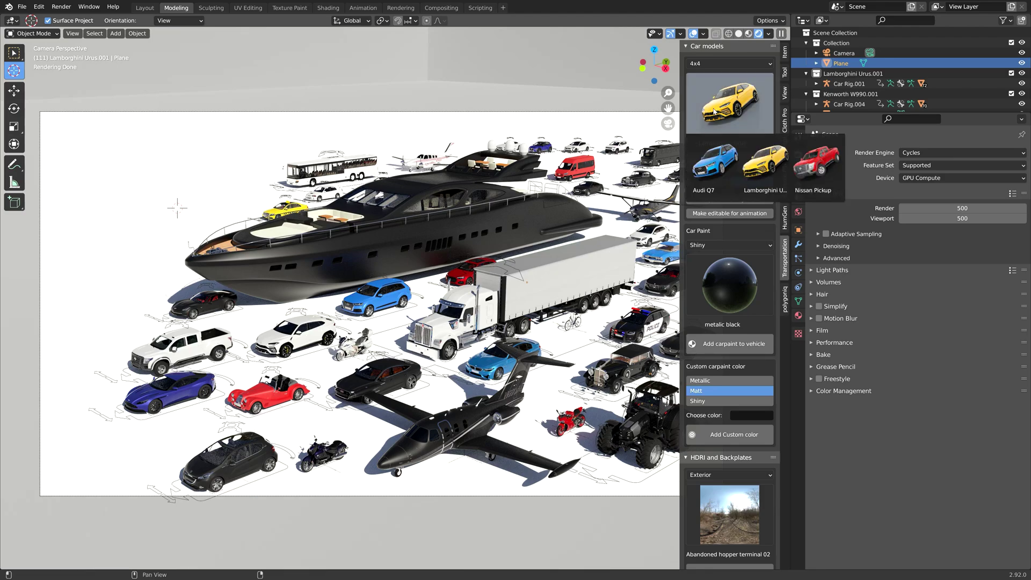
{"action": "left_click", "coordinate": [710, 64]}
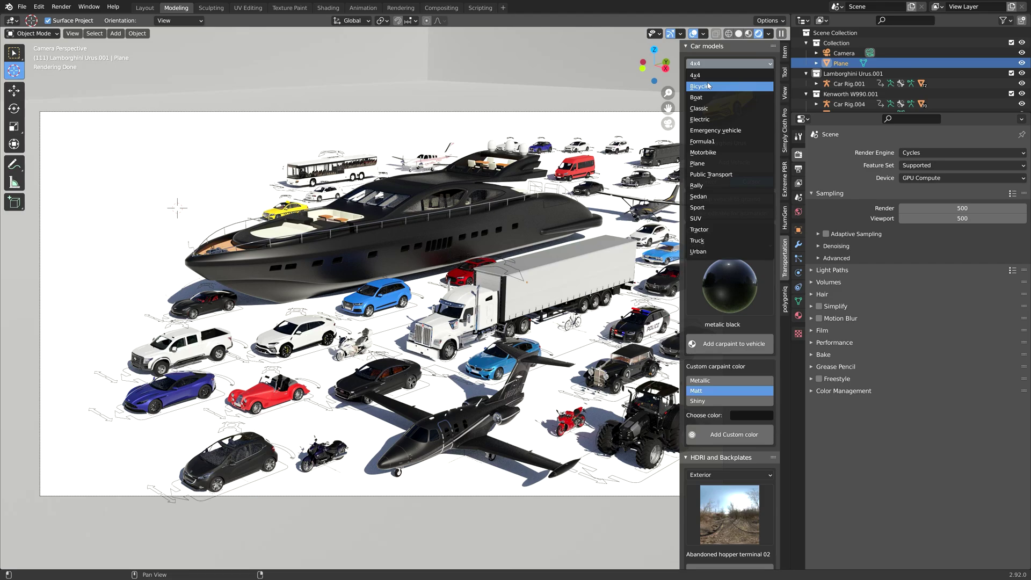
{"action": "left_click", "coordinate": [708, 86]}
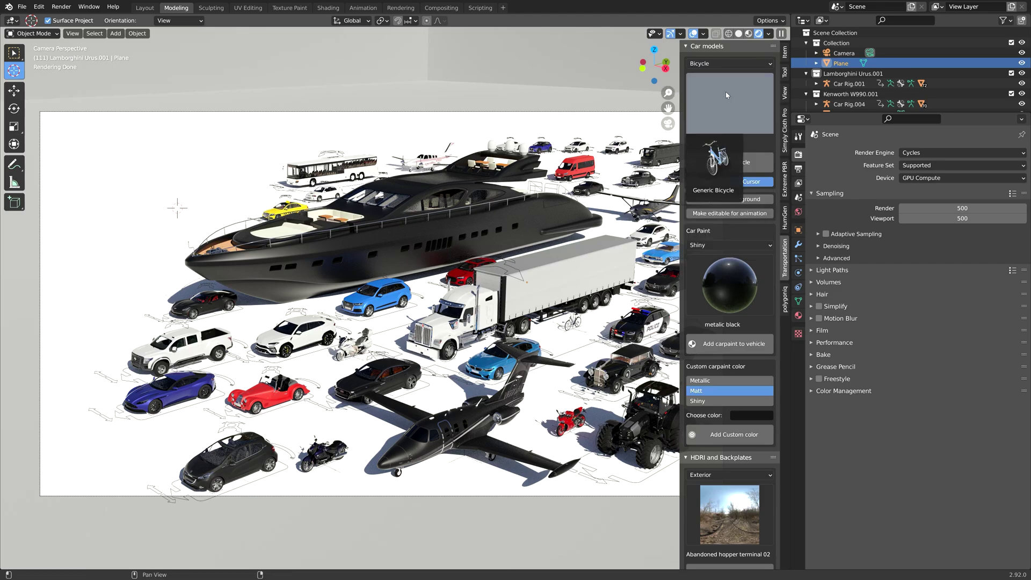
{"action": "left_click", "coordinate": [720, 115]}
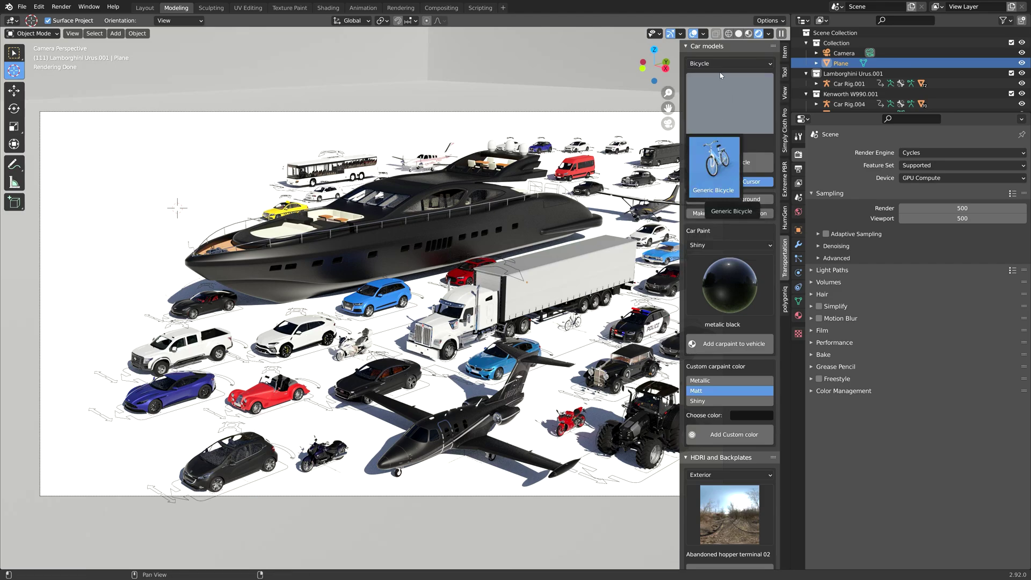
{"action": "left_click", "coordinate": [720, 183]}
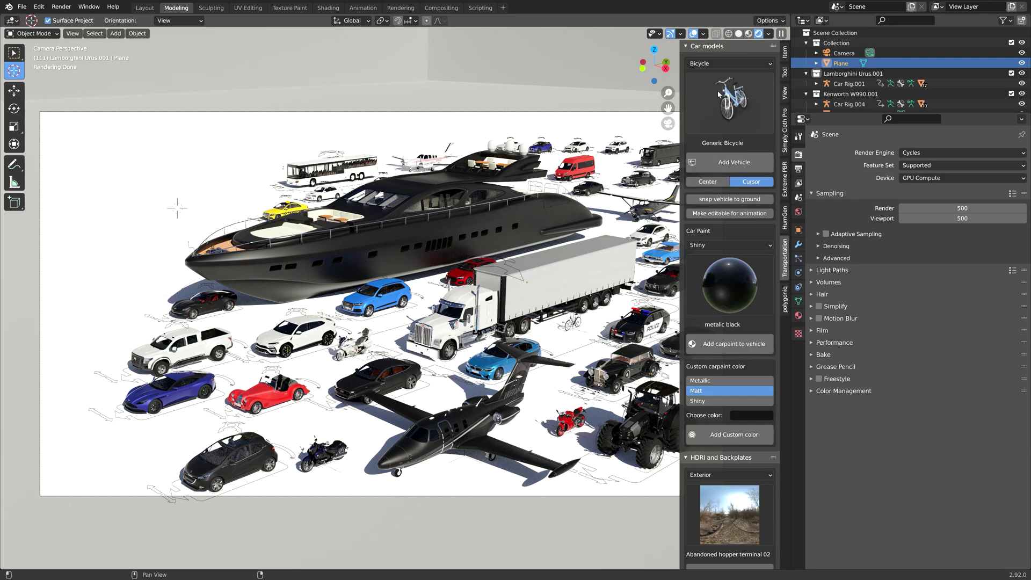
Switch the car models category to Boat and check the Yacht preview
{"action": "left_click", "coordinate": [723, 63]}
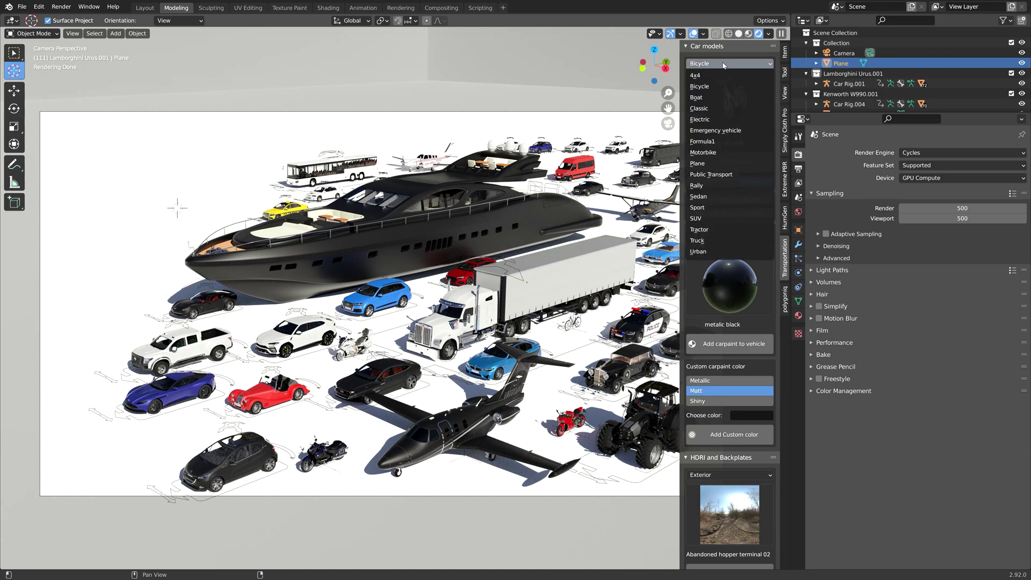
{"action": "left_click", "coordinate": [719, 100]}
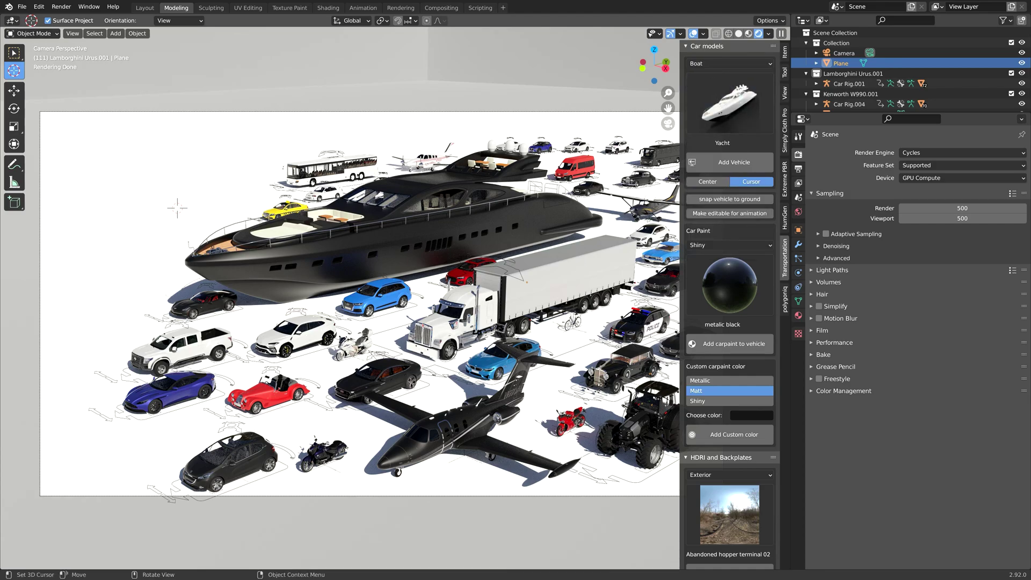
{"action": "left_click", "coordinate": [720, 112]}
{"action": "left_click", "coordinate": [721, 112]}
Return the car models category to 4x4 and choose the Lamborghini Urus
{"action": "left_click", "coordinate": [715, 65]}
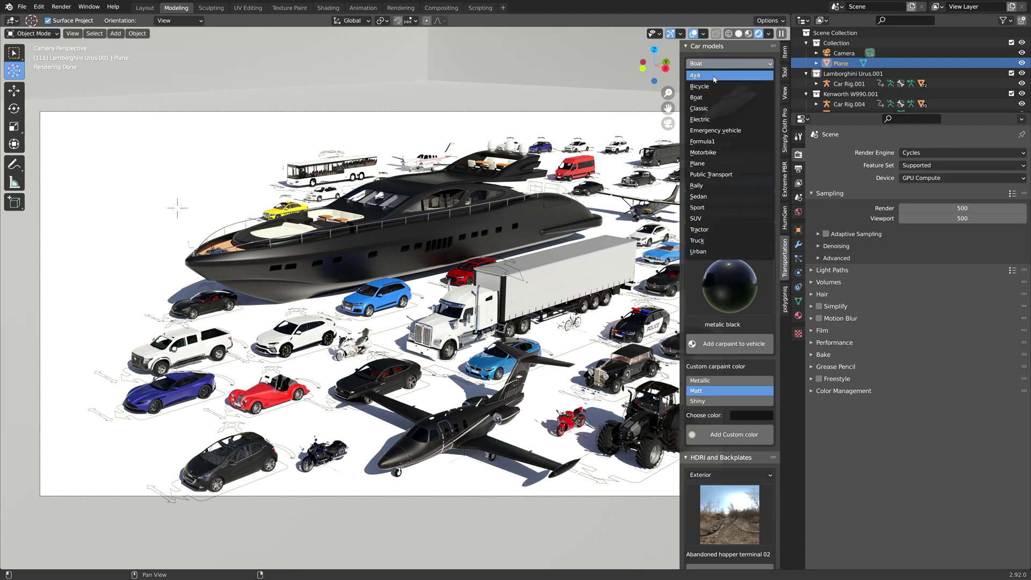
{"action": "left_click", "coordinate": [716, 78]}
{"action": "left_click", "coordinate": [726, 100]}
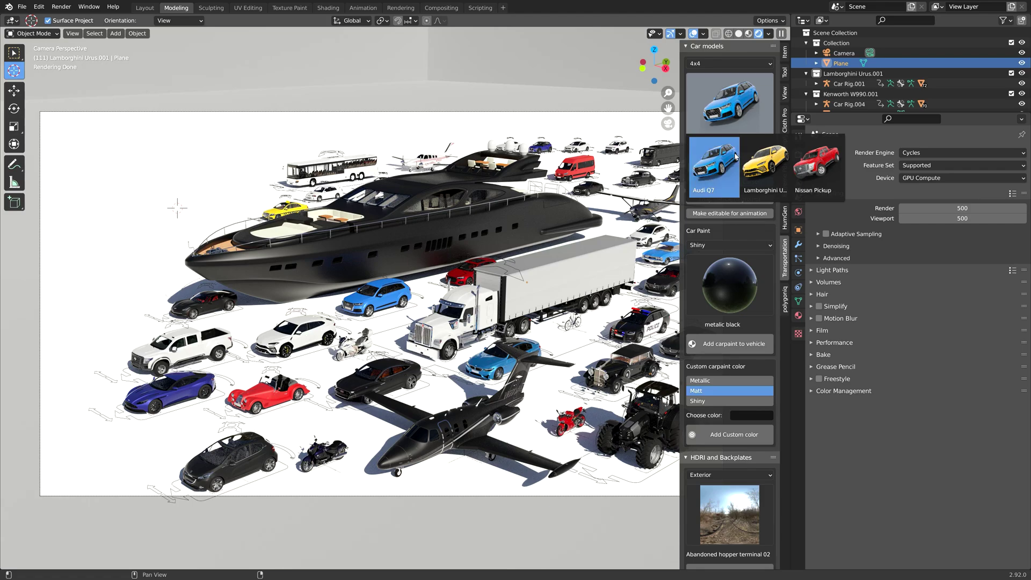
{"action": "left_click", "coordinate": [769, 167]}
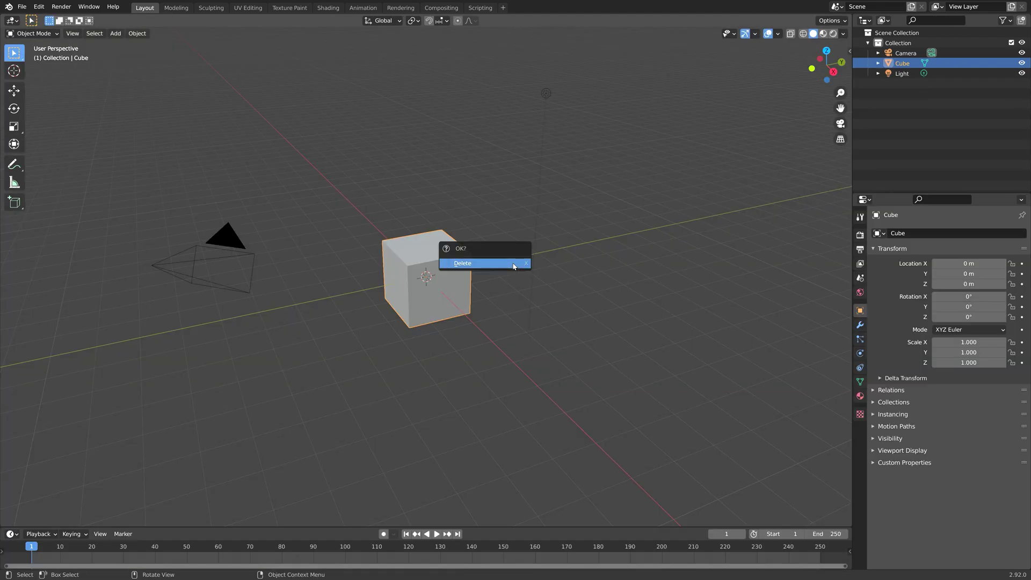
Delete the default cube from the new scene
{"action": "left_click", "coordinate": [515, 263]}
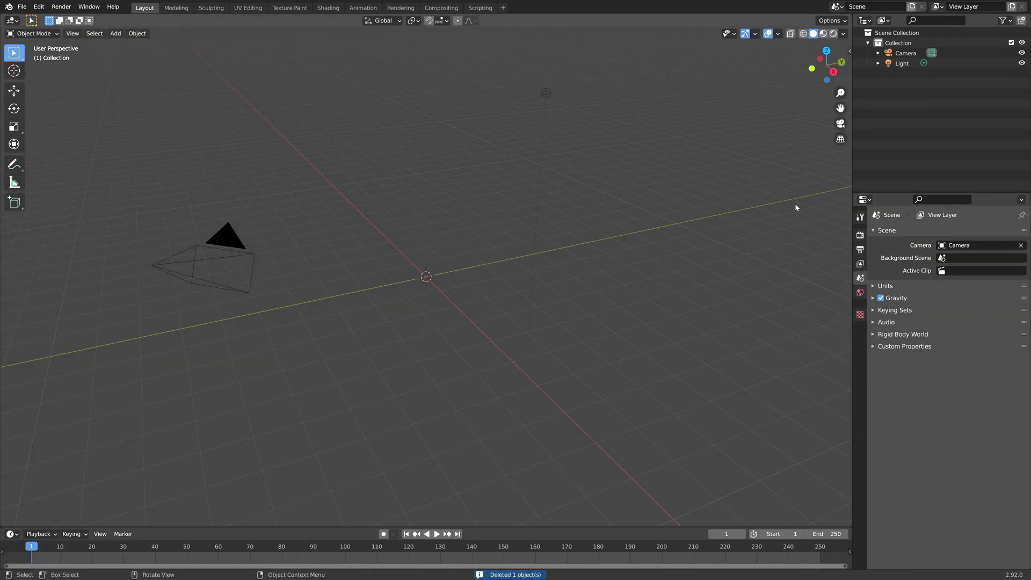
Delete the light, add a mesh plane at the origin, and scale it uniformly by about 25 as a ground surface
{"action": "left_click", "coordinate": [544, 95]}
{"action": "key", "text": "Delete"}
{"action": "key", "text": "n"}
{"action": "key", "text": "shift+a"}
{"action": "left_click", "coordinate": [565, 206]}
{"action": "key", "text": "s"}
{"action": "left_click", "coordinate": [698, 140]}
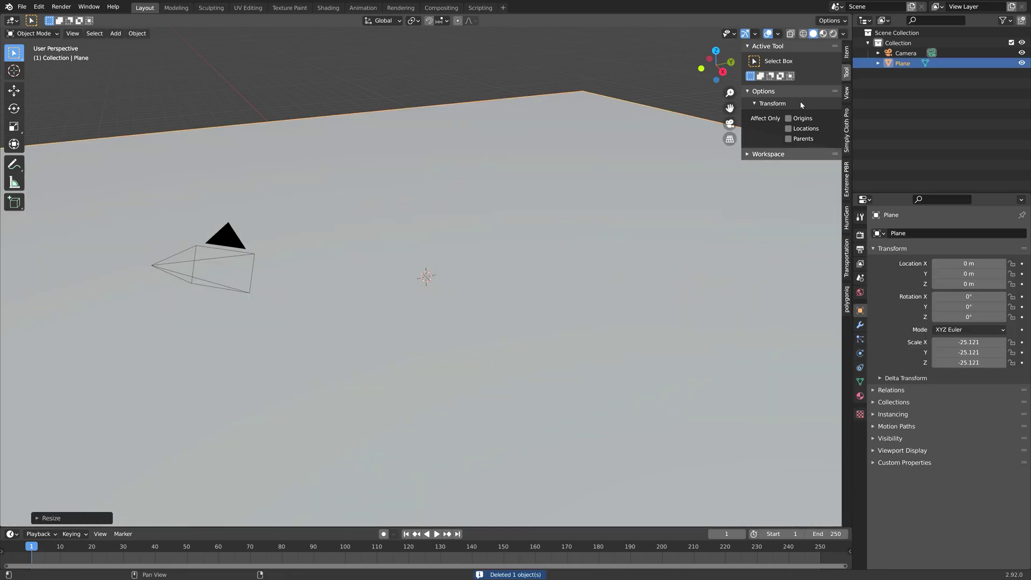
Add the Audi Q7 from the Transportation add-on's 4x4 models and apply the metallic black car paint to it
{"action": "left_click", "coordinate": [846, 253]}
{"action": "left_click", "coordinate": [789, 162]}
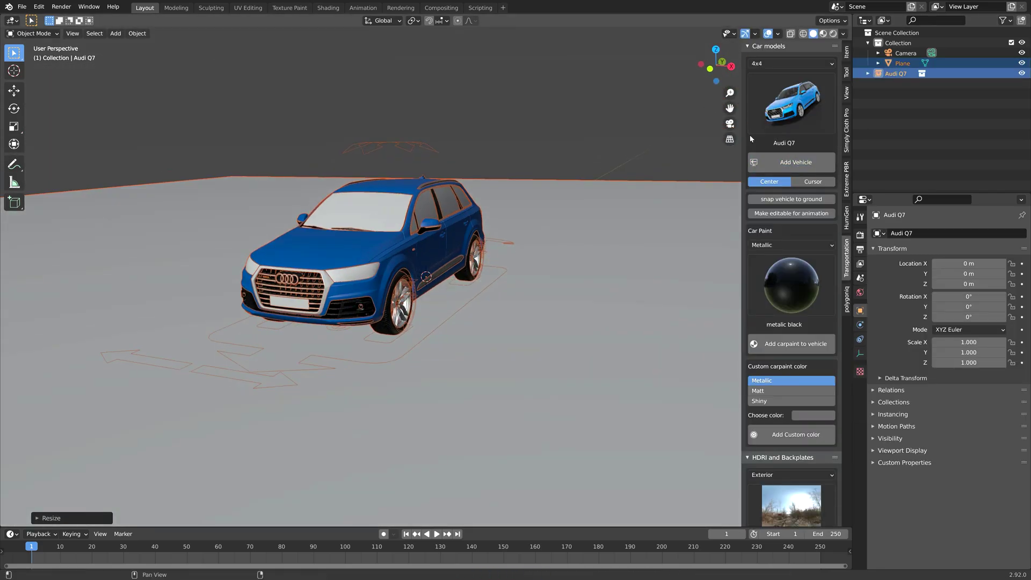
{"action": "left_click", "coordinate": [803, 344]}
Switch the viewport to rendered shading and add the Abandoned hopper terminal 02 exterior HDRI
{"action": "left_click", "coordinate": [833, 33]}
{"action": "scroll", "coordinate": [311, 248], "scroll_direction": "up", "scroll_amount": 3}
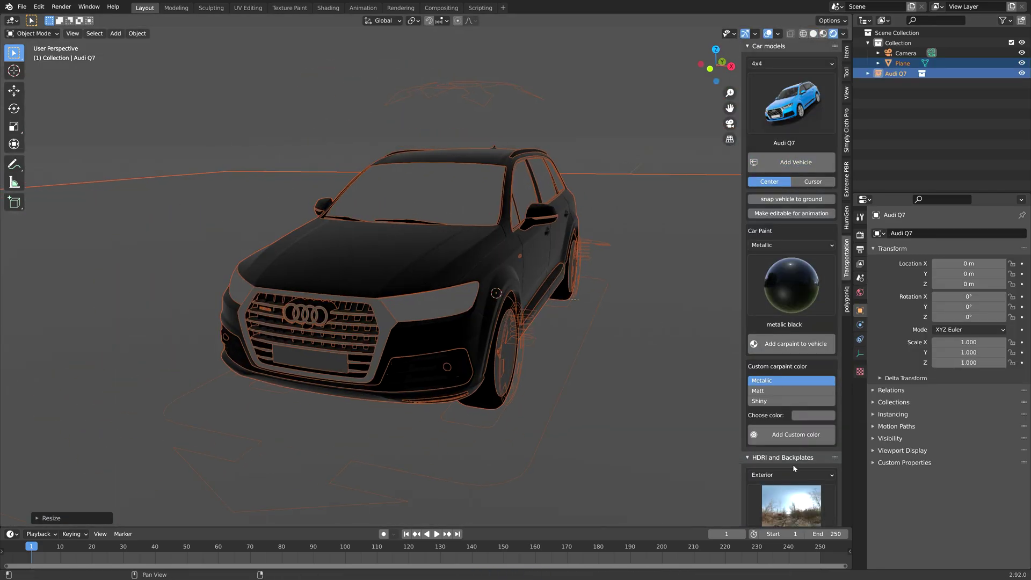
{"action": "scroll", "coordinate": [794, 464], "scroll_direction": "down", "scroll_amount": 10}
{"action": "left_click", "coordinate": [806, 410]}
Set the render engine to Cycles with GPU Compute and hide the viewport overlays
{"action": "left_click", "coordinate": [860, 234]}
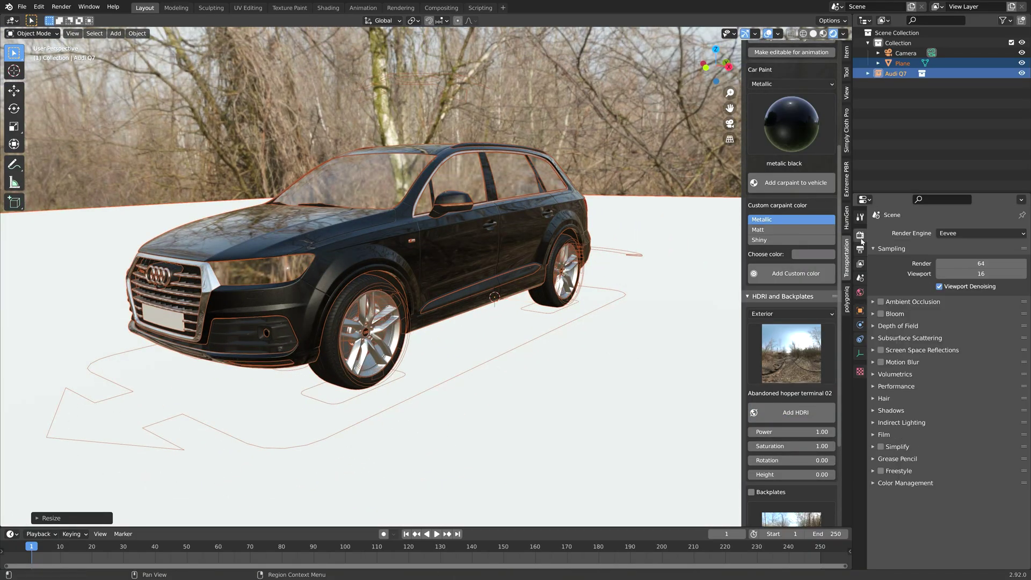
{"action": "left_click", "coordinate": [982, 233]}
{"action": "left_click", "coordinate": [965, 264]}
{"action": "left_click", "coordinate": [755, 33]}
{"action": "scroll", "coordinate": [414, 241], "scroll_direction": "down", "scroll_amount": 4}
{"action": "mouse_move", "coordinate": [414, 242]}
{"action": "middle_mouse_down"}
{"action": "mouse_move", "coordinate": [435, 242]}
{"action": "mouse_move", "coordinate": [422, 241]}
{"action": "middle_mouse_up"}
{"action": "left_click", "coordinate": [978, 259]}
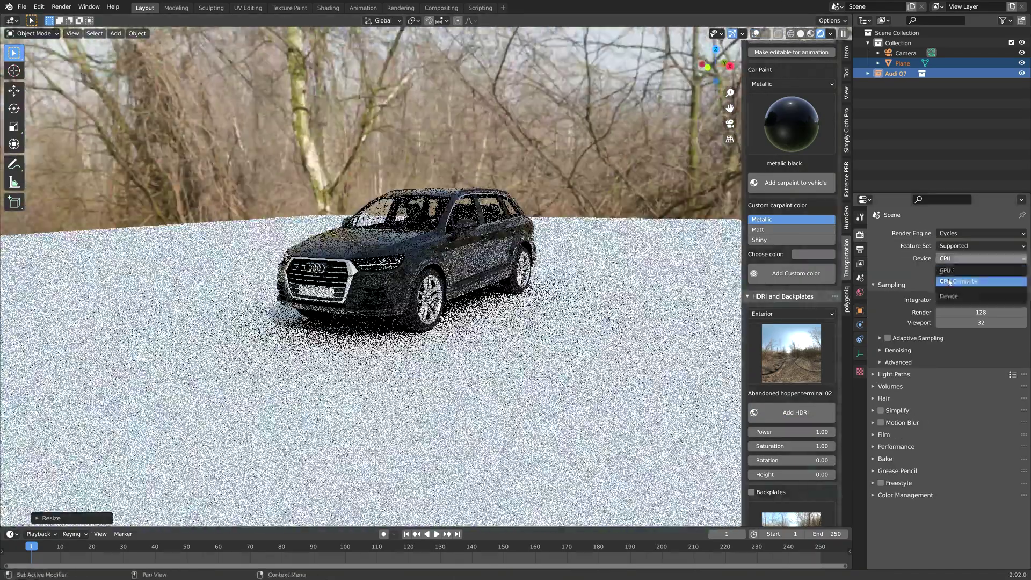
{"action": "left_click", "coordinate": [970, 280]}
{"action": "scroll", "coordinate": [411, 238], "scroll_direction": "up", "scroll_amount": 5}
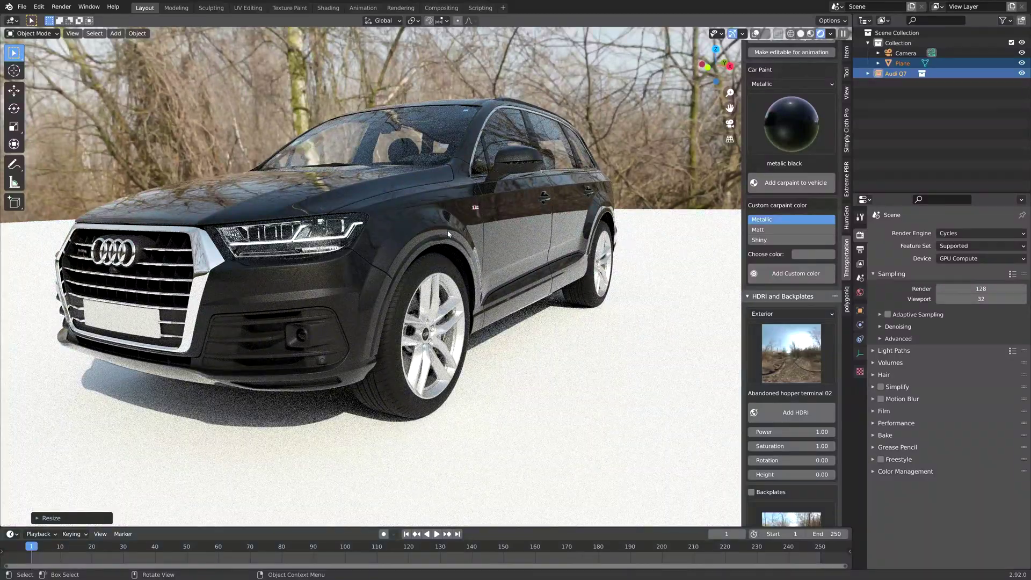
{"action": "scroll", "coordinate": [448, 234], "scroll_direction": "down", "scroll_amount": 5}
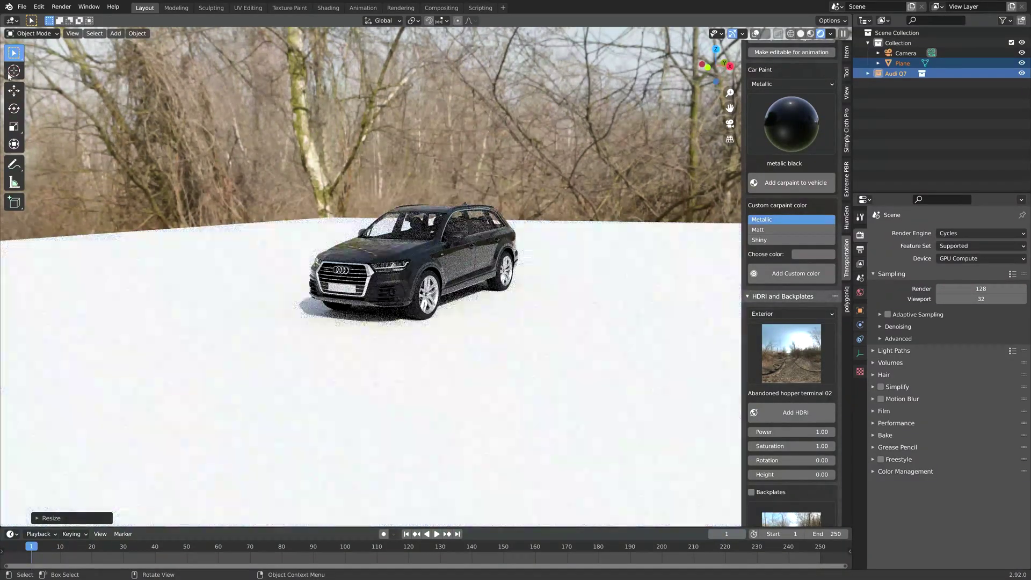
Activate the 3D Cursor tool and browse the Bicycle, Boat, Classic and Electric categories of the car models
{"action": "left_click", "coordinate": [14, 72]}
{"action": "scroll", "coordinate": [800, 106], "scroll_direction": "up", "scroll_amount": 6}
{"action": "left_click", "coordinate": [800, 107]}
{"action": "left_click", "coordinate": [774, 63]}
{"action": "left_click", "coordinate": [770, 88]}
{"action": "left_click", "coordinate": [772, 65]}
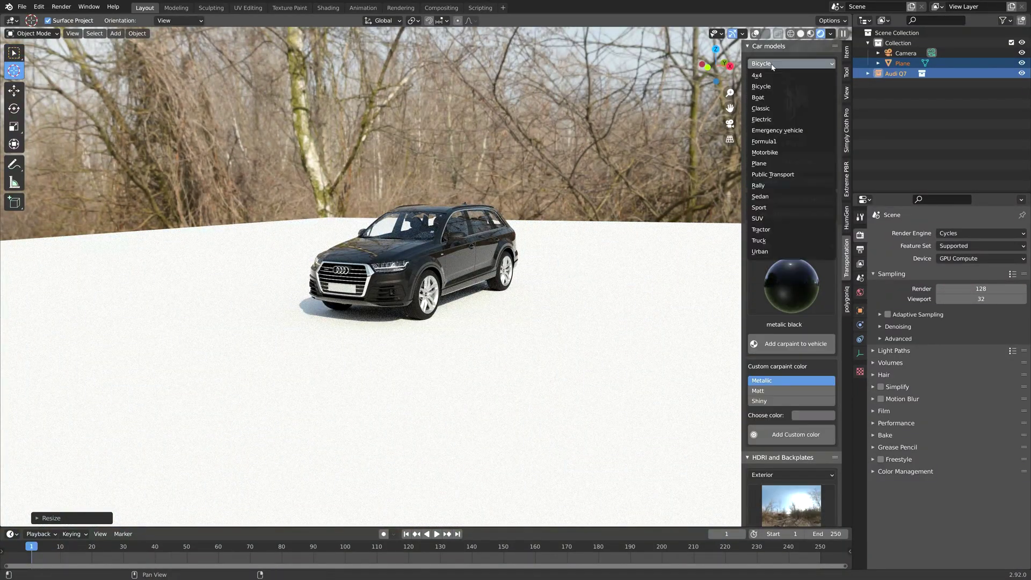
{"action": "left_click", "coordinate": [772, 98]}
{"action": "left_click", "coordinate": [785, 104]}
{"action": "left_click", "coordinate": [773, 66]}
{"action": "left_click", "coordinate": [774, 108]}
{"action": "left_click", "coordinate": [785, 106]}
{"action": "left_click", "coordinate": [772, 64]}
{"action": "left_click", "coordinate": [773, 119]}
Add the FireTruck Mercedes Atego from the Emergency vehicle category at the 3D cursor, beside the Audi Q7
{"action": "left_click", "coordinate": [773, 65]}
{"action": "left_click", "coordinate": [775, 130]}
{"action": "left_click", "coordinate": [787, 105]}
{"action": "left_click", "coordinate": [821, 169]}
{"action": "left_click", "coordinate": [813, 181]}
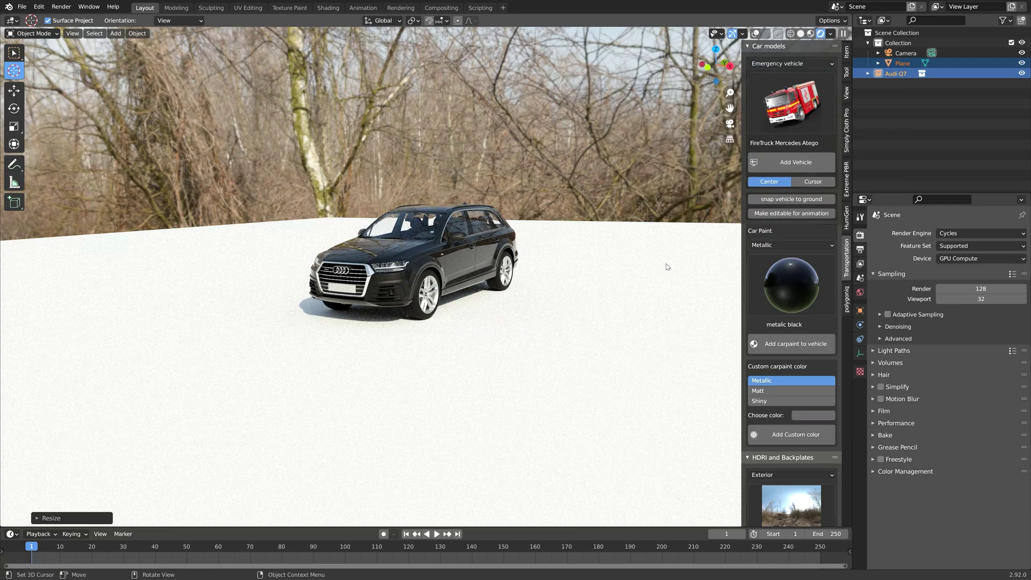
{"action": "left_click", "coordinate": [800, 163]}
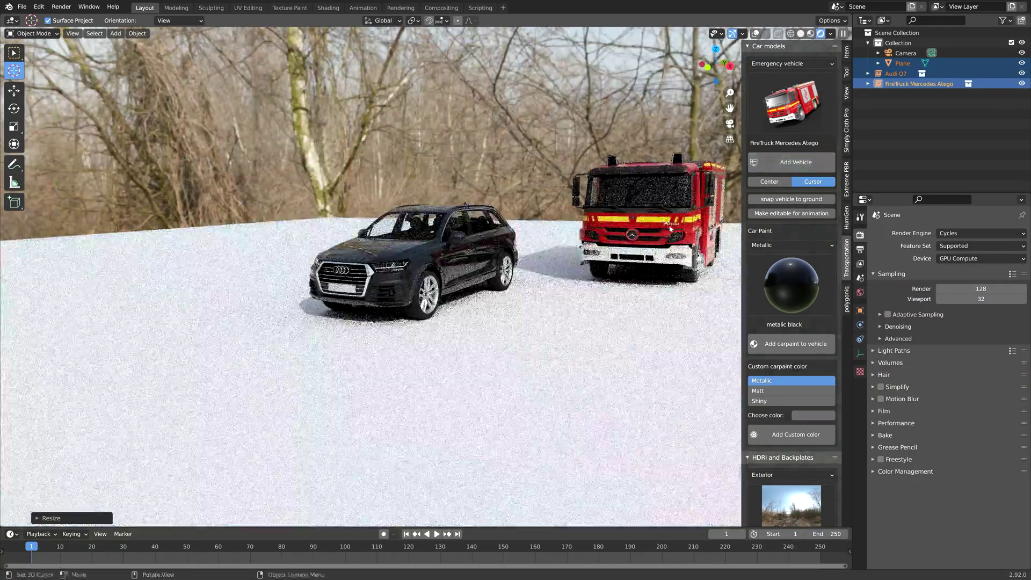
{"action": "scroll", "coordinate": [650, 222], "scroll_direction": "up", "scroll_amount": 5}
{"action": "mouse_move", "coordinate": [561, 244]}
{"action": "middle_mouse_down"}
{"action": "mouse_move", "coordinate": [520, 247]}
{"action": "mouse_move", "coordinate": [541, 245]}
{"action": "middle_mouse_up"}
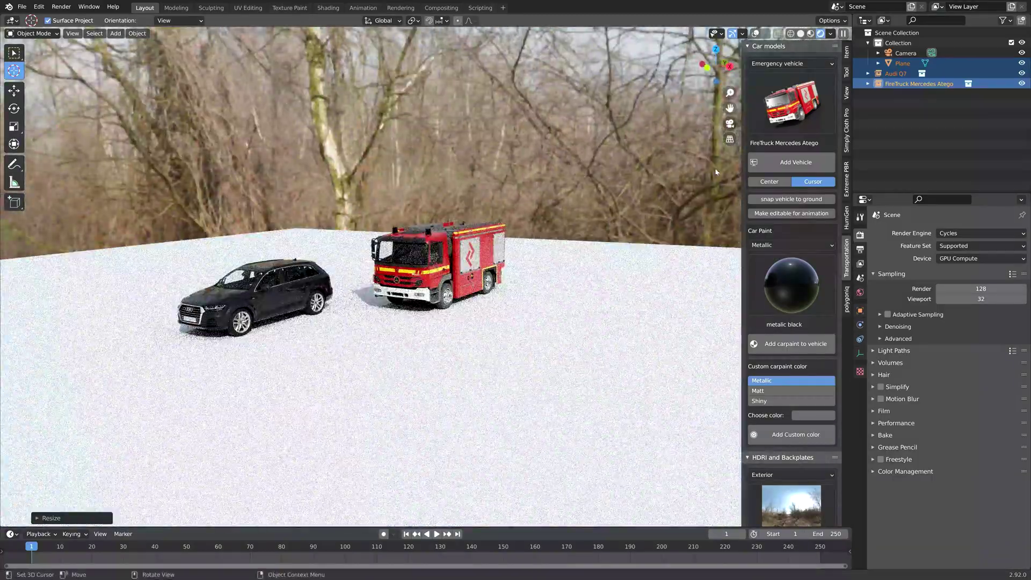
Add the Formula 1 - MCL35 from the Formula1 category at a 3D cursor position in front of the fire truck
{"action": "left_click", "coordinate": [791, 63]}
{"action": "left_click", "coordinate": [789, 81]}
{"action": "left_click", "coordinate": [789, 161]}
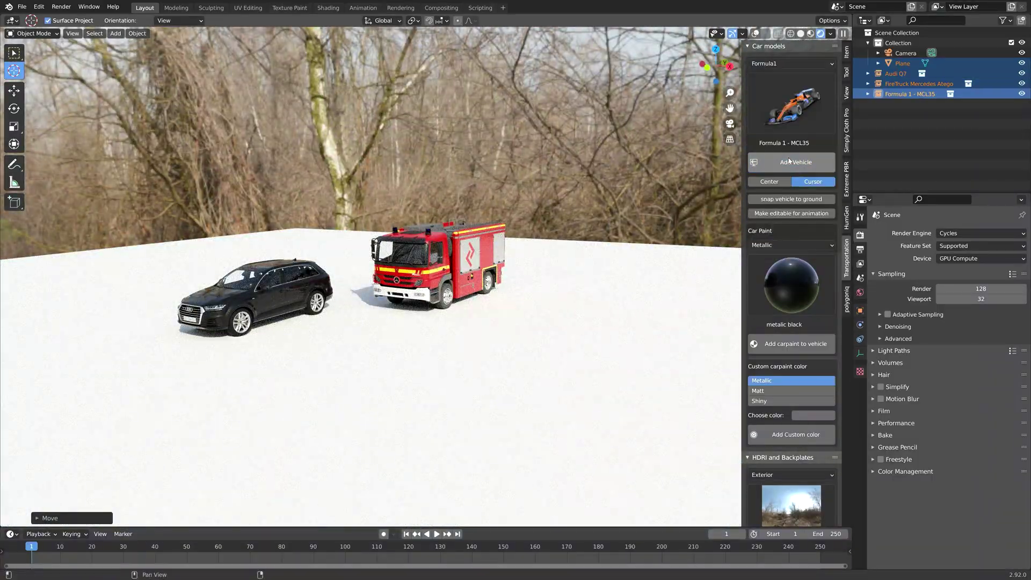
{"action": "middle_click_drag", "start_coordinate": [558, 252], "coordinate": [556, 246]}
{"action": "scroll", "coordinate": [556, 245], "scroll_direction": "up", "scroll_amount": 4}
{"action": "scroll", "coordinate": [556, 246], "scroll_direction": "down", "scroll_amount": 5}
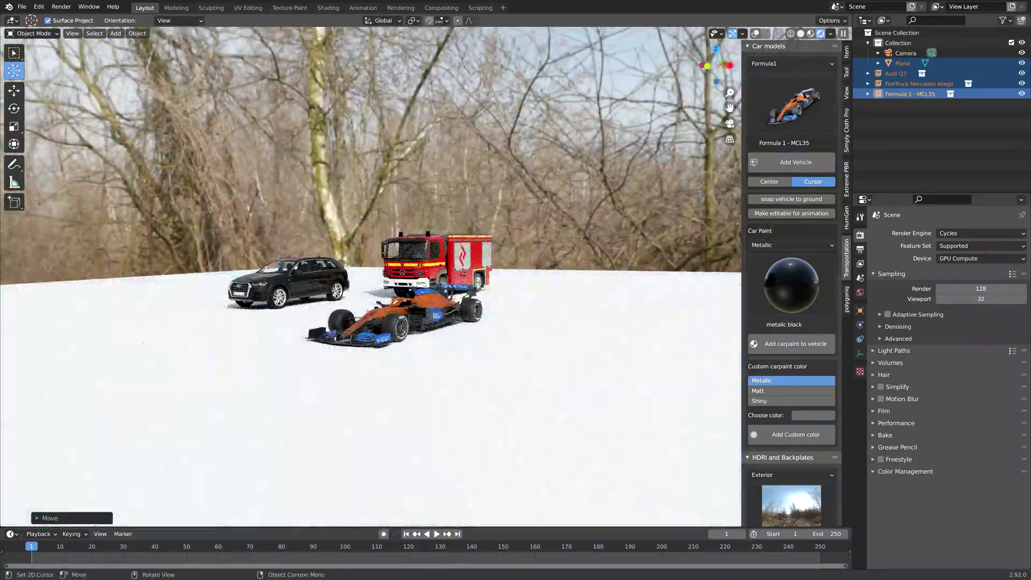
Check the Motorbike category, then add the Eclipse 550 Se from the Plane category at the 3D cursor
{"action": "left_click", "coordinate": [791, 63]}
{"action": "left_click", "coordinate": [782, 152]}
{"action": "left_click", "coordinate": [789, 63]}
{"action": "left_click", "coordinate": [778, 165]}
{"action": "left_click", "coordinate": [785, 108]}
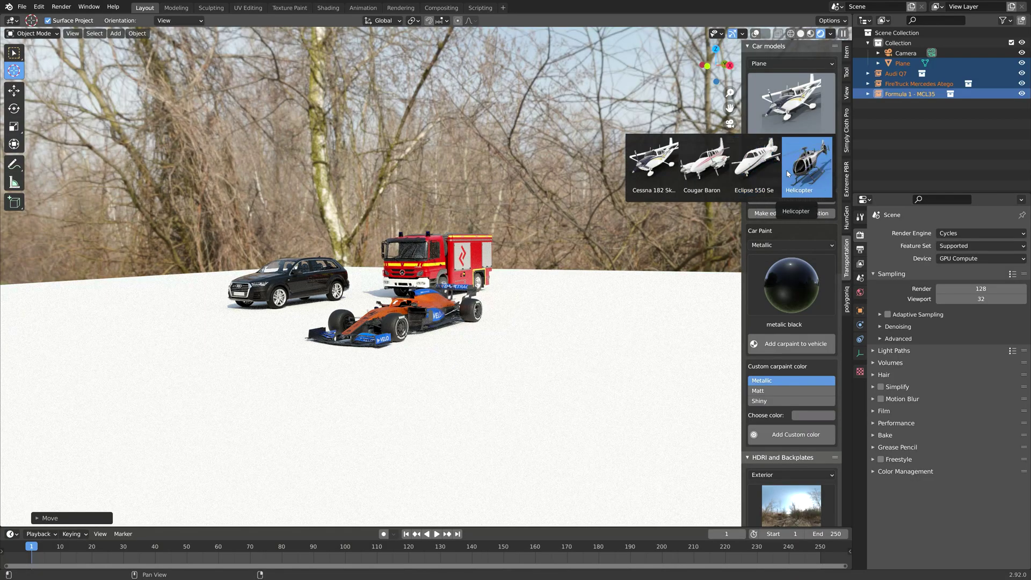
{"action": "left_click", "coordinate": [754, 163]}
{"action": "left_click", "coordinate": [770, 158]}
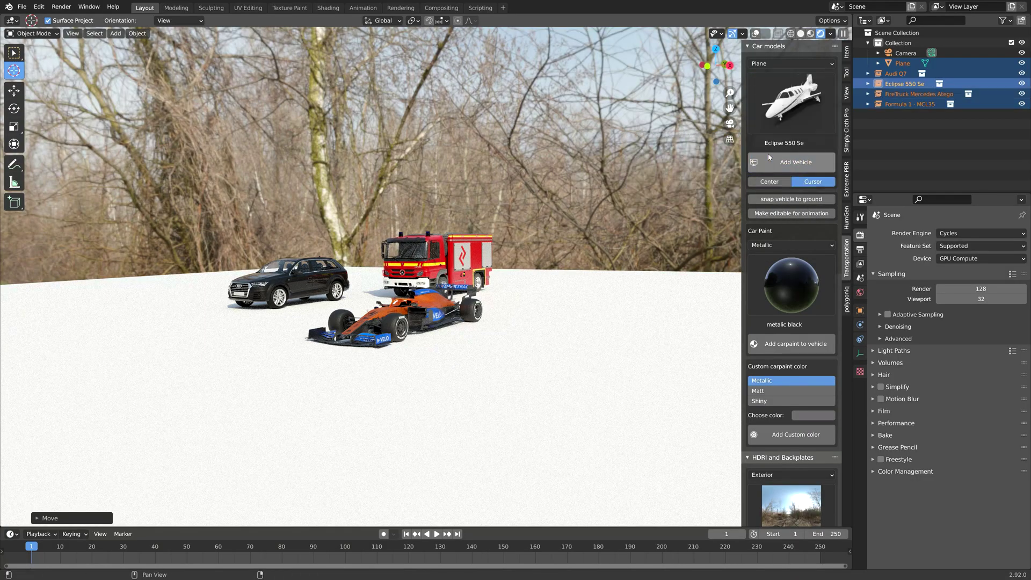
{"action": "scroll", "coordinate": [561, 299], "scroll_direction": "down", "scroll_amount": 3}
Browse the Public Transport models, then add the Ferrari LaFerrari from the Sport category at the 3D cursor
{"action": "left_click", "coordinate": [786, 64]}
{"action": "left_click", "coordinate": [784, 183]}
{"action": "left_click", "coordinate": [784, 110]}
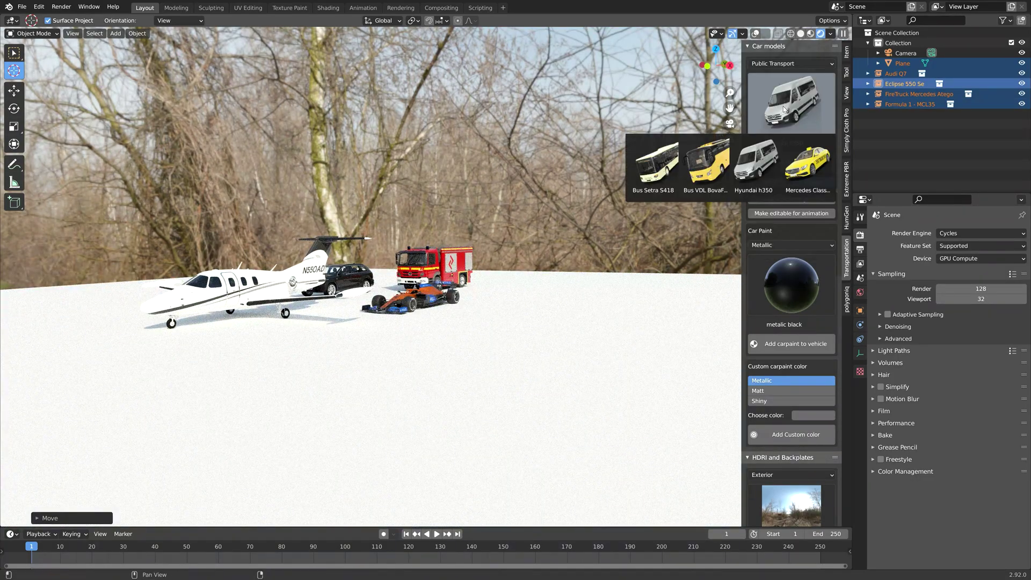
{"action": "left_click", "coordinate": [792, 63]}
{"action": "left_click", "coordinate": [785, 131]}
{"action": "left_click", "coordinate": [782, 108]}
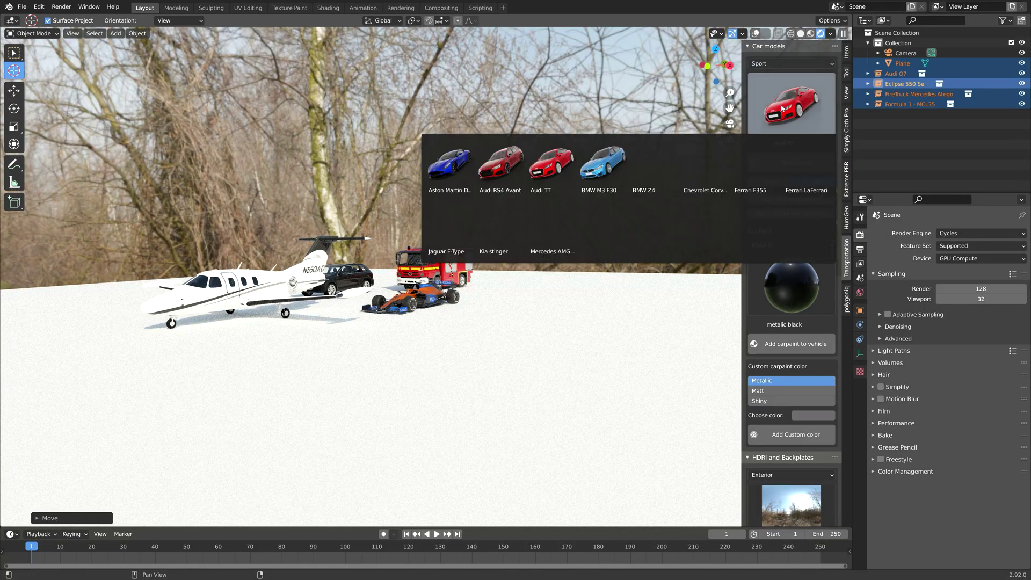
{"action": "left_click", "coordinate": [805, 164]}
{"action": "left_click", "coordinate": [796, 162]}
{"action": "scroll", "coordinate": [481, 220], "scroll_direction": "up", "scroll_amount": 5}
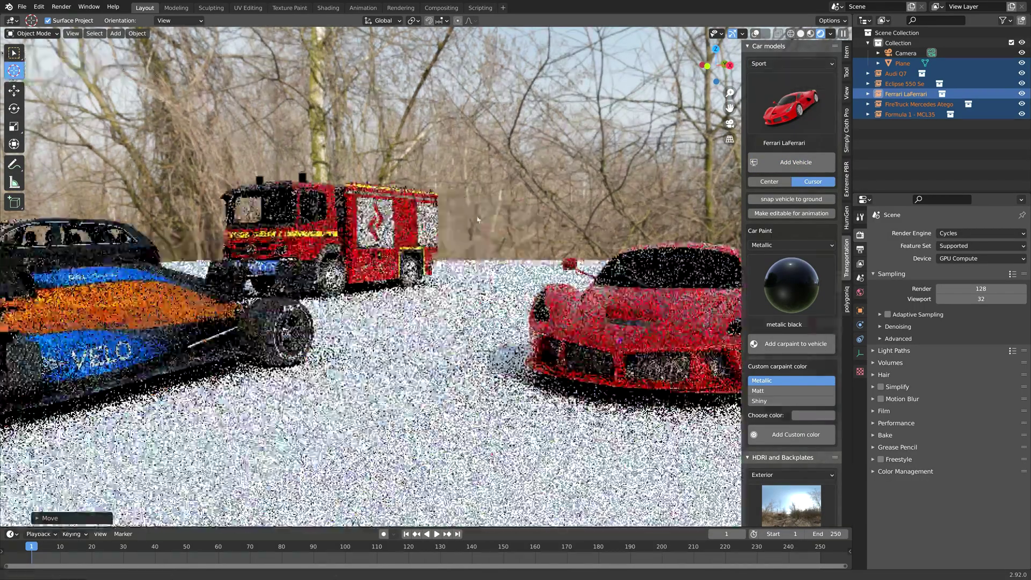
{"action": "scroll", "coordinate": [482, 220], "scroll_direction": "down", "scroll_amount": 5}
Add the Hyundai Kona from the SUV category at a 3D cursor position in front of the other vehicles
{"action": "left_click", "coordinate": [791, 63]}
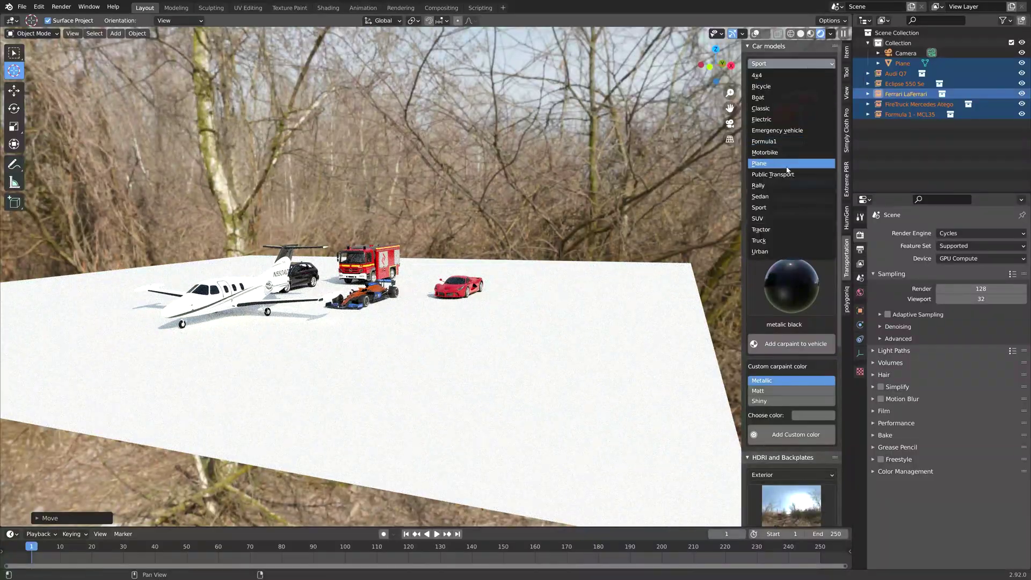
{"action": "left_click", "coordinate": [758, 218]}
{"action": "left_click", "coordinate": [551, 164]}
{"action": "left_click", "coordinate": [789, 163]}
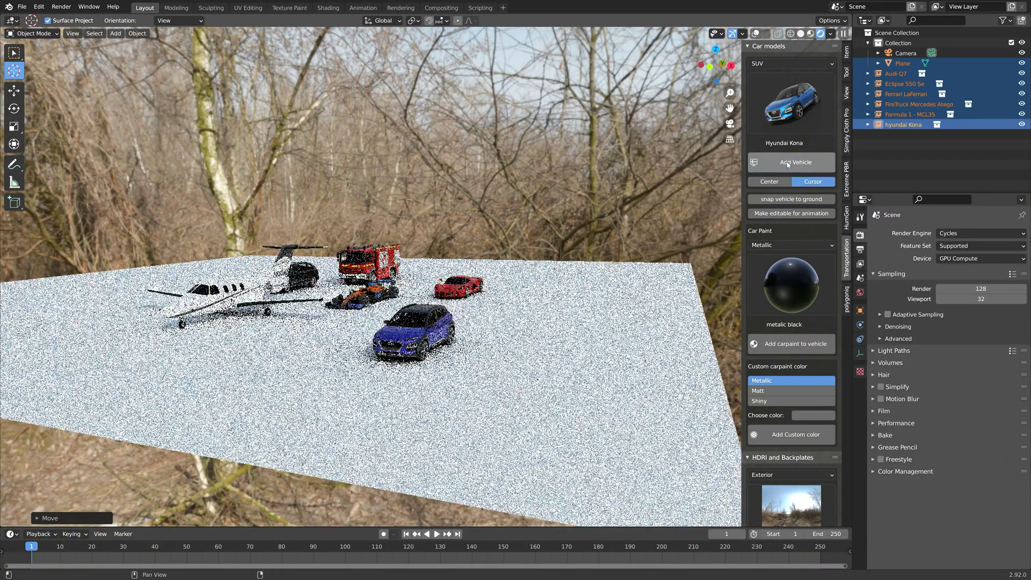
{"action": "scroll", "coordinate": [478, 322], "scroll_direction": "up", "scroll_amount": 6}
{"action": "middle_click_drag", "start_coordinate": [478, 344], "coordinate": [491, 177], "text": "shift"}
Select the Hyundai Kona and apply the metallic black car paint, then replace it with matt black
{"action": "left_click", "coordinate": [903, 125]}
{"action": "left_click", "coordinate": [789, 340]}
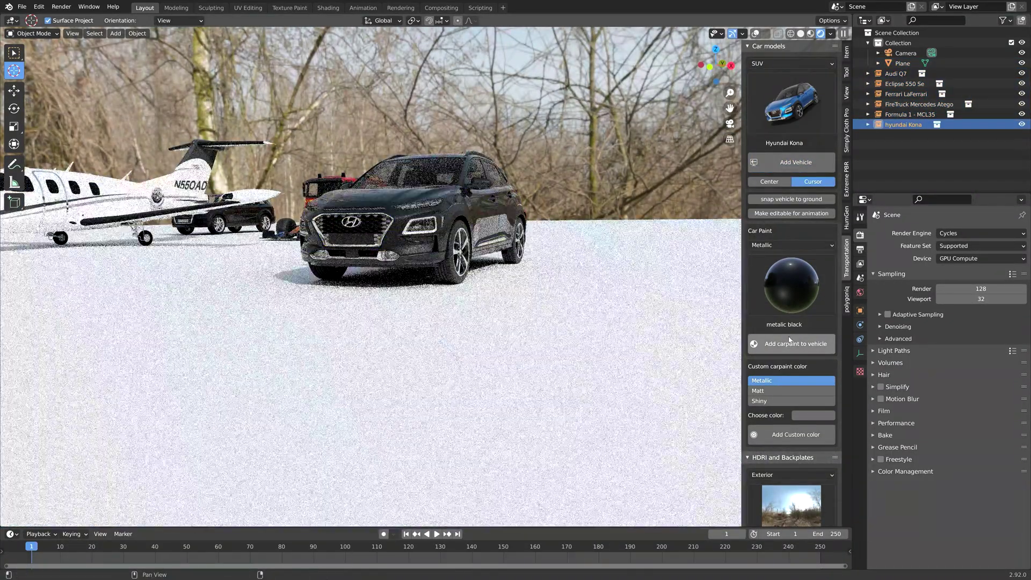
{"action": "left_click", "coordinate": [771, 245]}
{"action": "left_click", "coordinate": [771, 268]}
{"action": "left_click", "coordinate": [785, 345]}
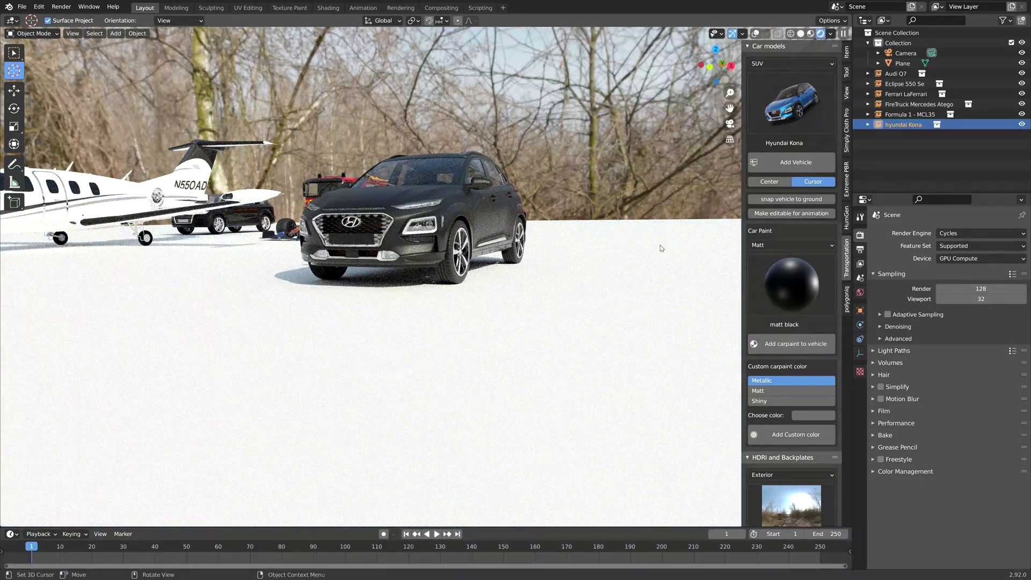
Add the Lamborghini Nitro from the Tractor category and change the environment to the Lythwood field exterior HDRI
{"action": "key", "text": "KP_0"}
{"action": "left_click", "coordinate": [791, 63]}
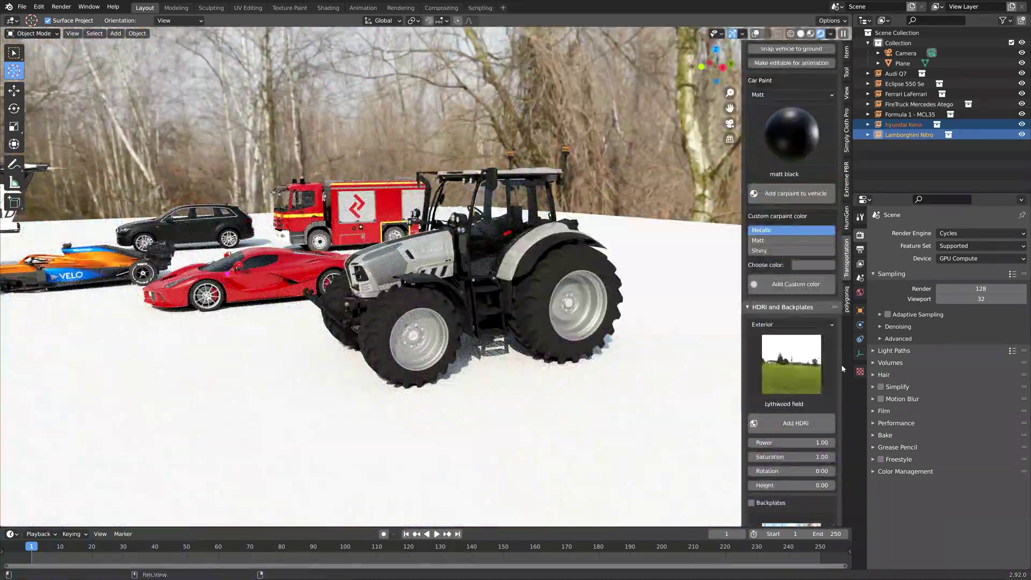
{"action": "left_click", "coordinate": [785, 422]}
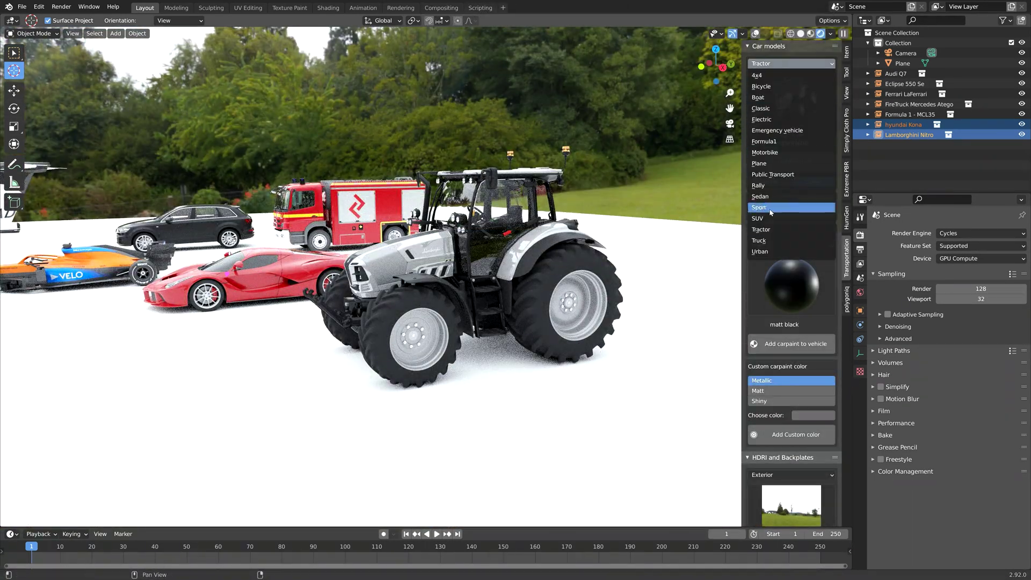
Choose the Kenworth W990 from the Truck category and add it to the scene at the 3D cursor
{"action": "left_click", "coordinate": [759, 241]}
{"action": "left_click", "coordinate": [791, 104]}
{"action": "left_click", "coordinate": [654, 159]}
{"action": "scroll", "coordinate": [484, 258], "scroll_direction": "down", "scroll_amount": 6}
{"action": "middle_click_drag", "start_coordinate": [483, 258], "coordinate": [547, 295]}
{"action": "left_click", "coordinate": [802, 162]}
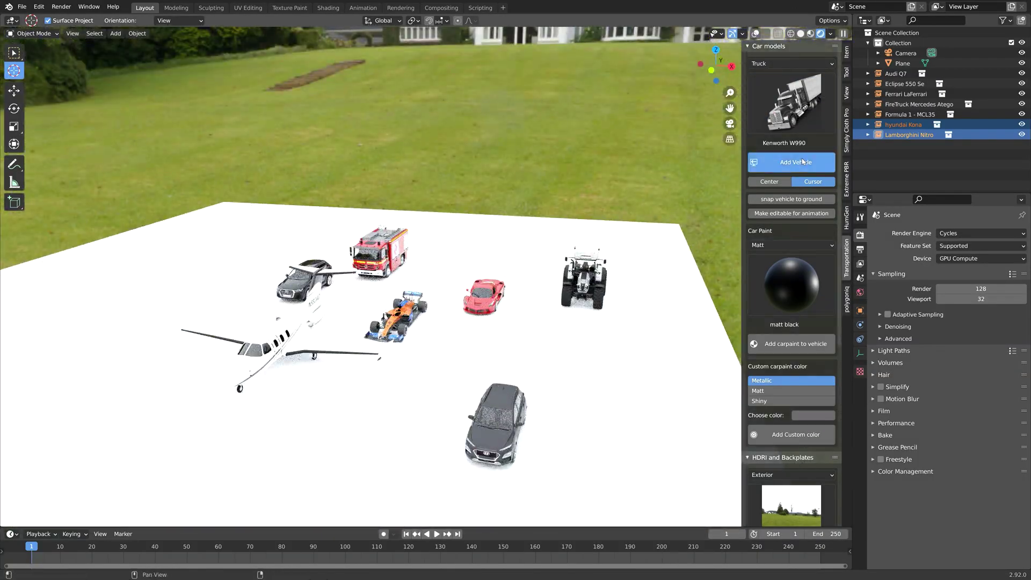
{"action": "left_click", "coordinate": [802, 163]}
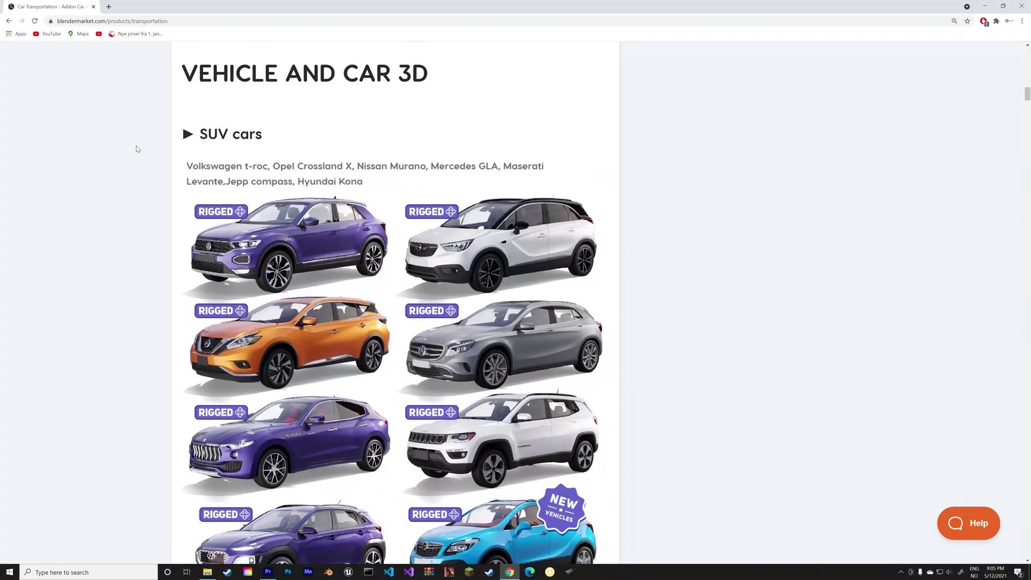
Examine the vehicle catalogue on the Blender Market Transportation product page, from the SUV cars down to the Urban cars
{"action": "scroll", "coordinate": [133, 222], "scroll_direction": "down", "scroll_amount": 7}
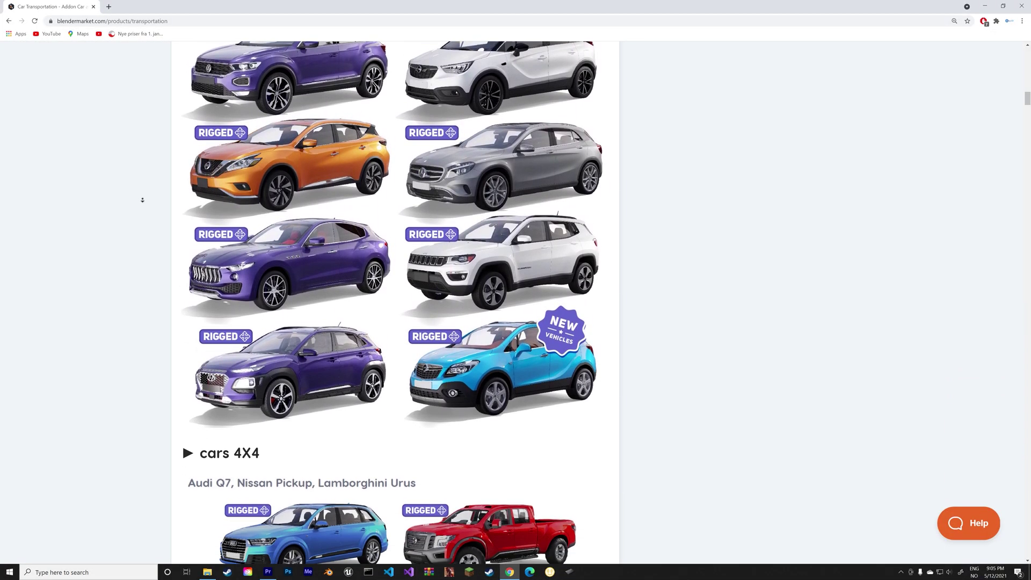
{"action": "scroll", "coordinate": [133, 222], "scroll_direction": "down", "scroll_amount": 8}
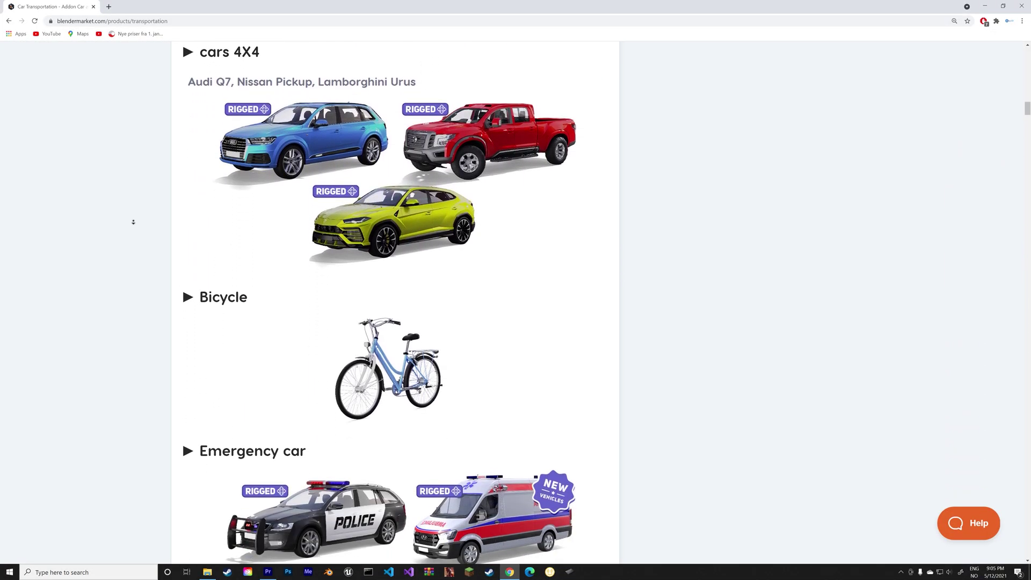
{"action": "scroll", "coordinate": [132, 218], "scroll_direction": "down", "scroll_amount": 4}
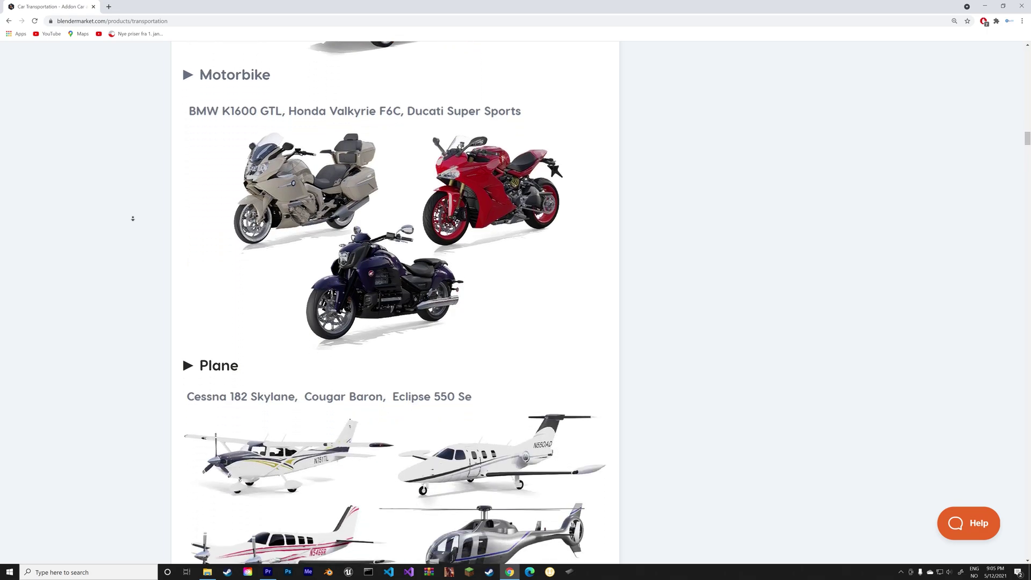
{"action": "scroll", "coordinate": [132, 219], "scroll_direction": "down", "scroll_amount": 7}
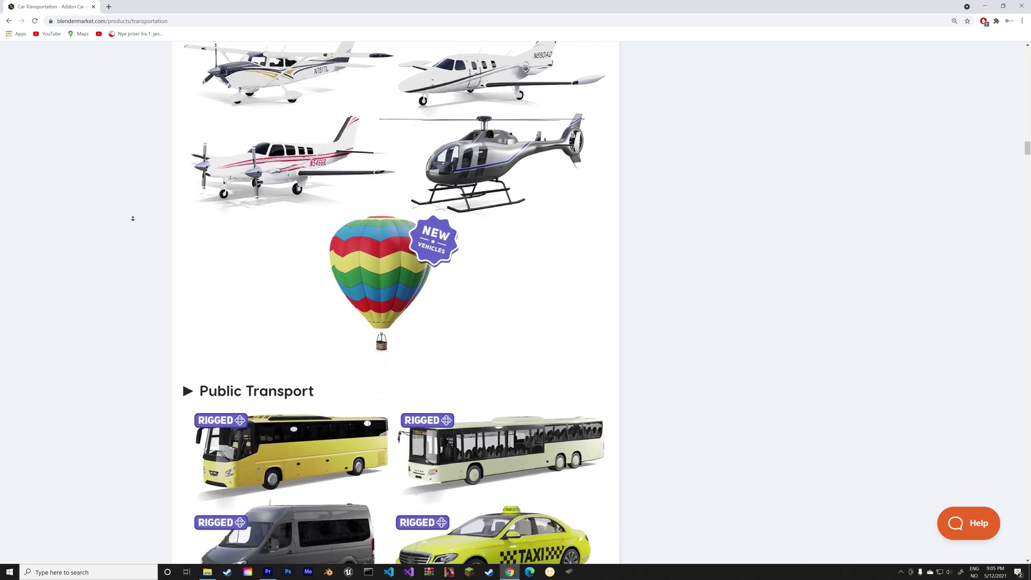
{"action": "scroll", "coordinate": [132, 218], "scroll_direction": "down", "scroll_amount": 7}
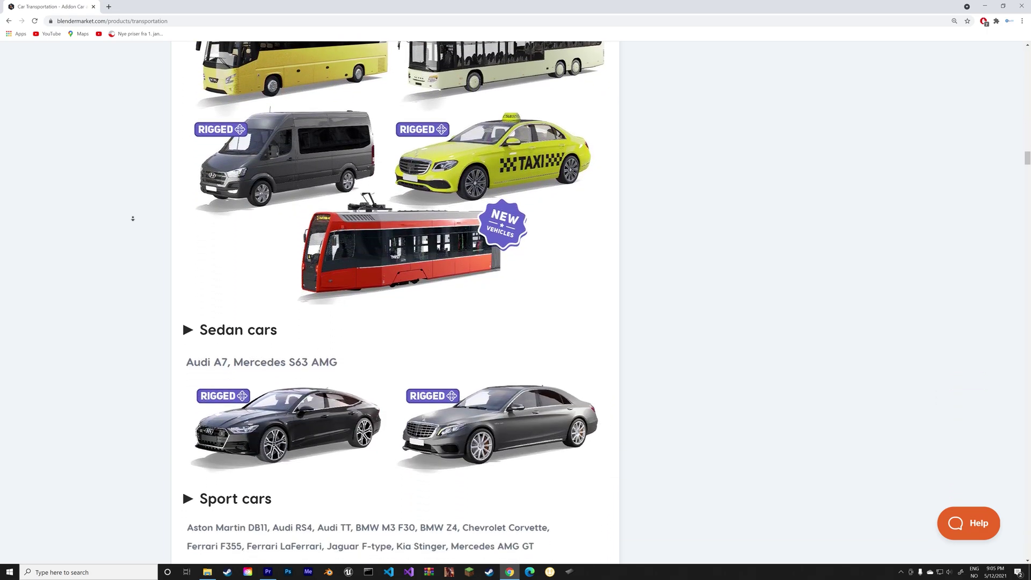
{"action": "scroll", "coordinate": [132, 219], "scroll_direction": "down", "scroll_amount": 7}
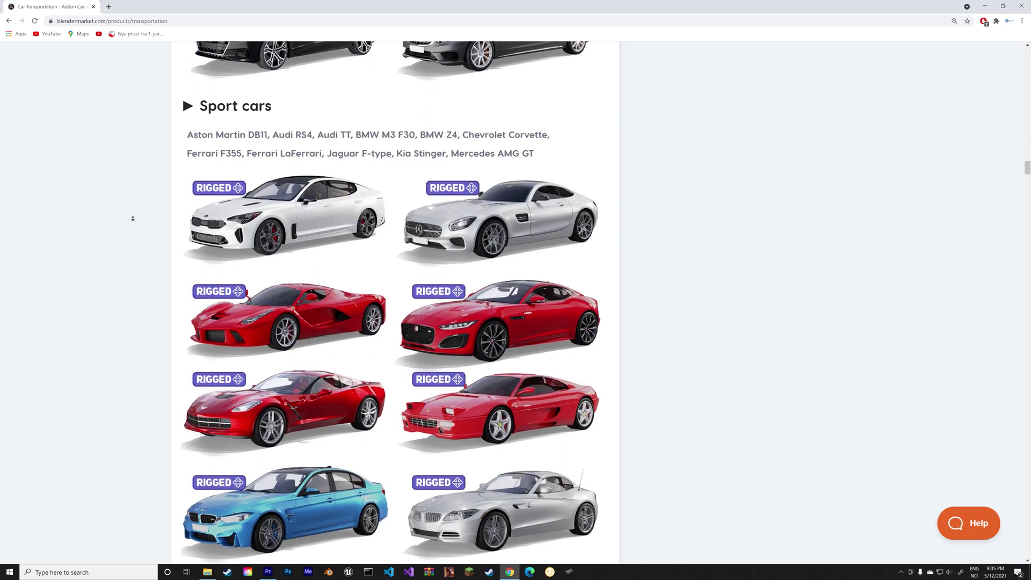
{"action": "scroll", "coordinate": [133, 219], "scroll_direction": "down", "scroll_amount": 6}
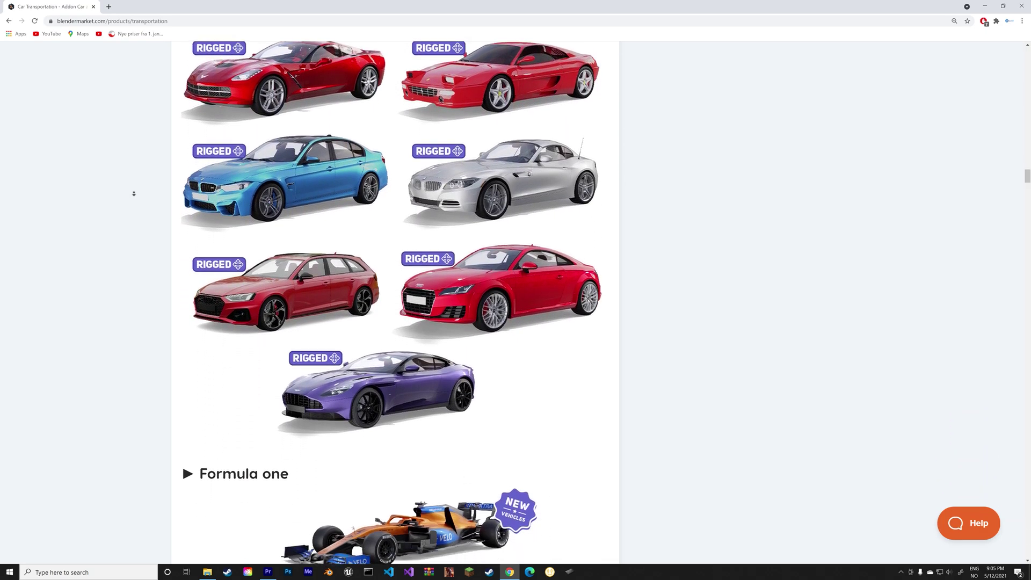
{"action": "scroll", "coordinate": [133, 193], "scroll_direction": "down", "scroll_amount": 8}
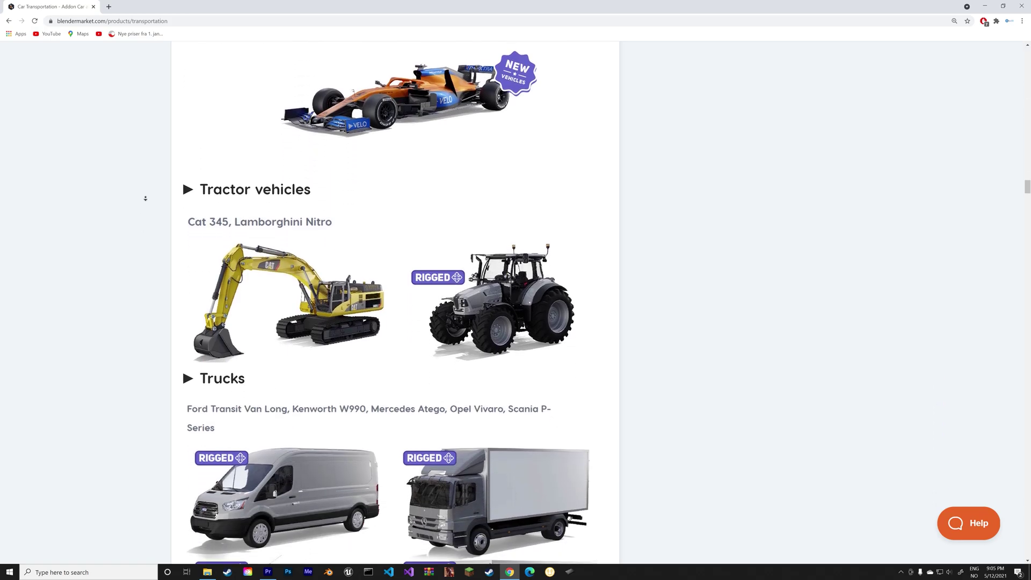
{"action": "scroll", "coordinate": [145, 198], "scroll_direction": "down", "scroll_amount": 8}
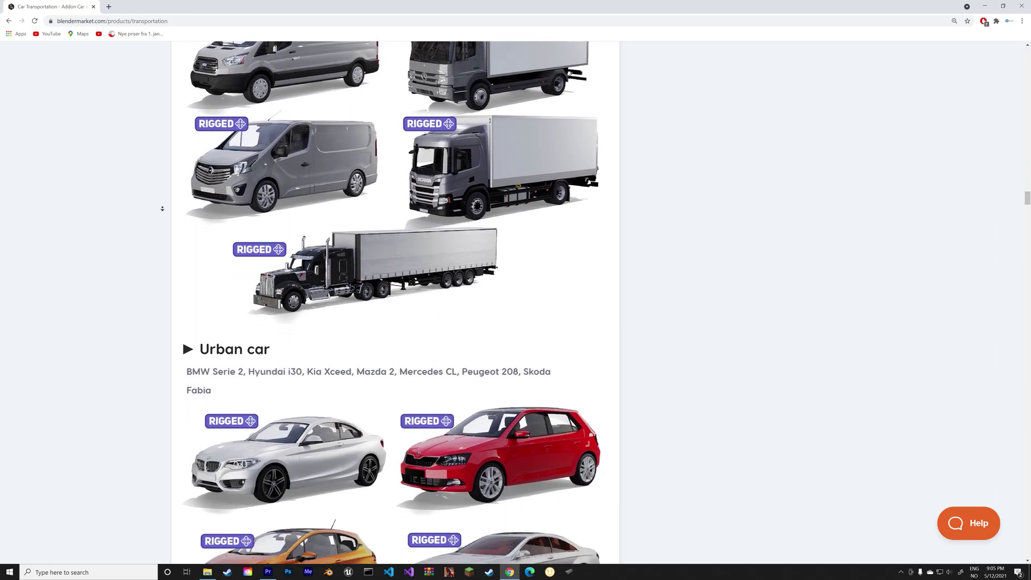